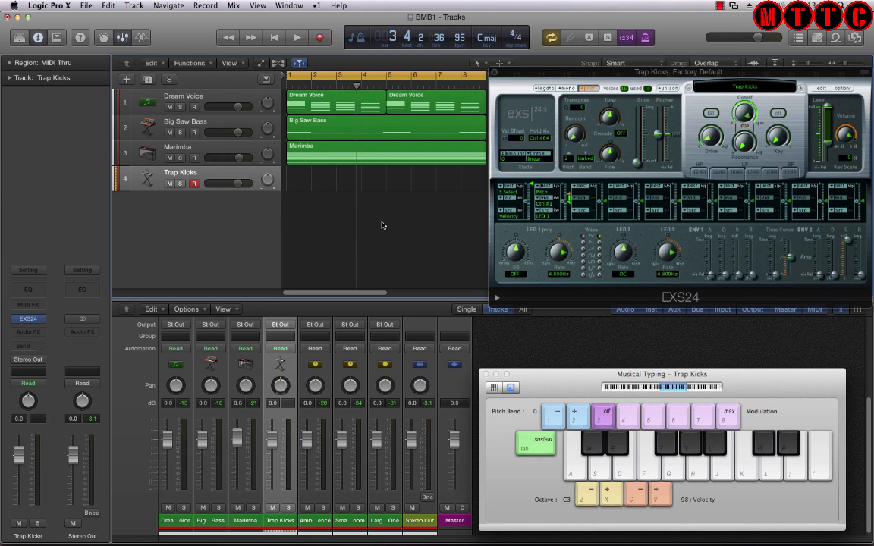
Start playback and lower the Big Saw Bass track's volume to -12.2 dB.
key(space)
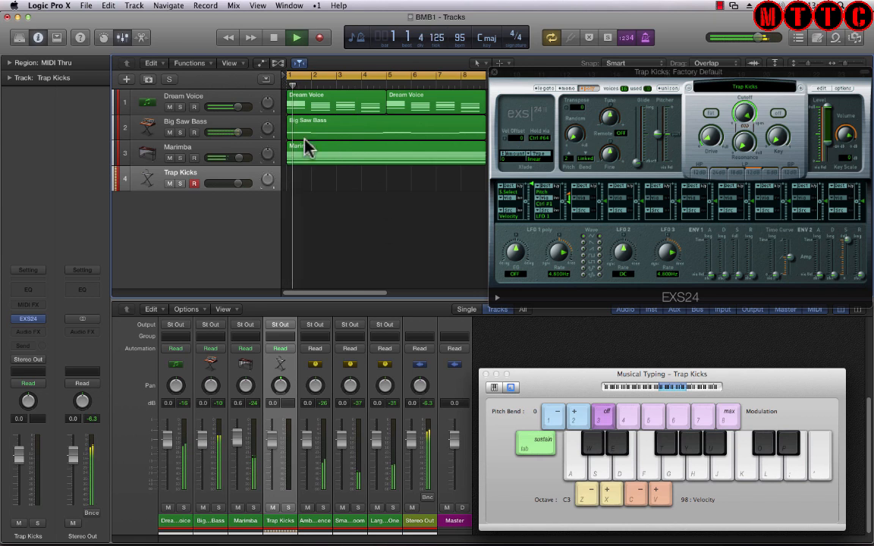
click(189, 128)
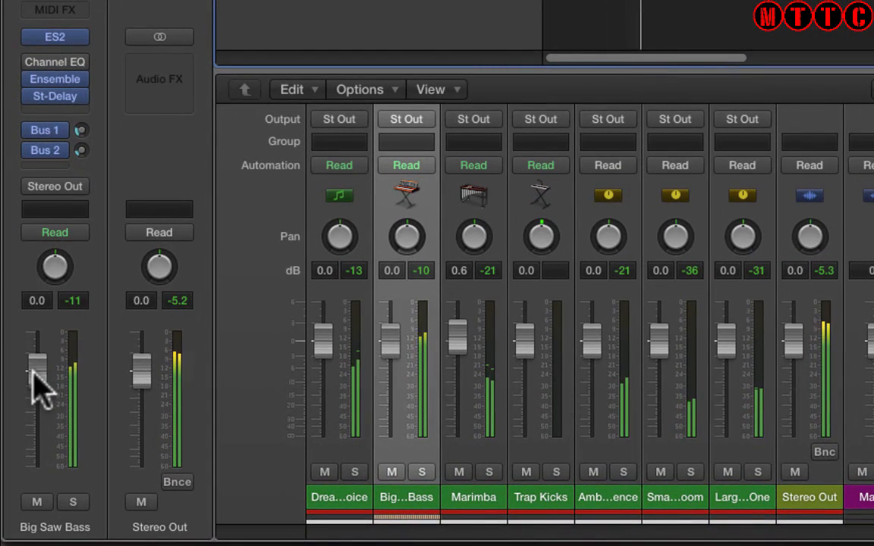
drag(25, 425, 25, 442)
drag(37, 386, 36, 420)
drag(37, 466, 40, 463)
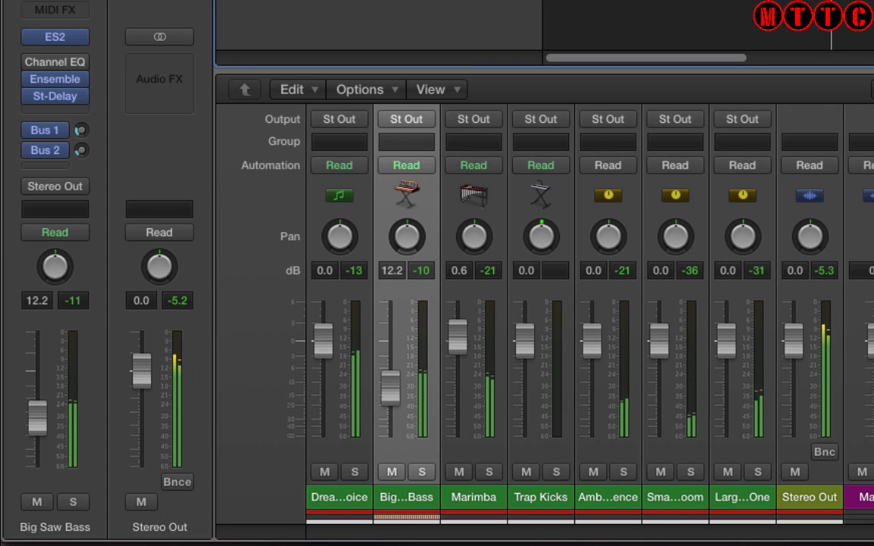
Lower the Dream Voice track's volume to -9.4 dB and the Marimba track's volume to -6.6 dB.
key(Up)
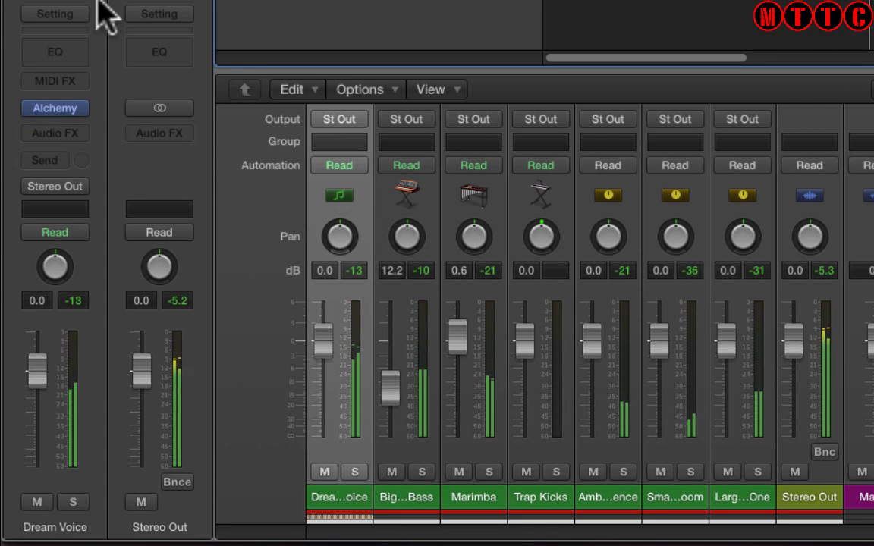
drag(38, 379, 42, 438)
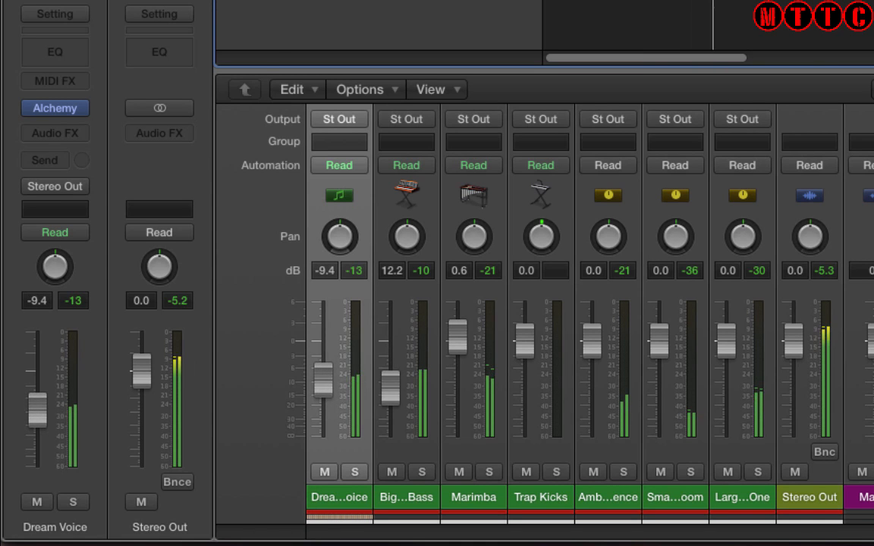
click(488, 472)
click(489, 471)
click(473, 496)
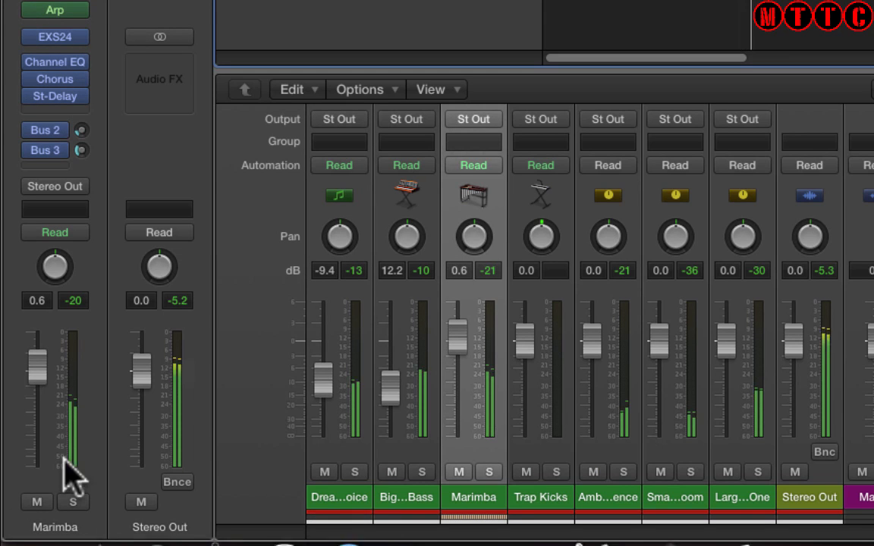
drag(38, 367, 38, 386)
drag(34, 423, 40, 446)
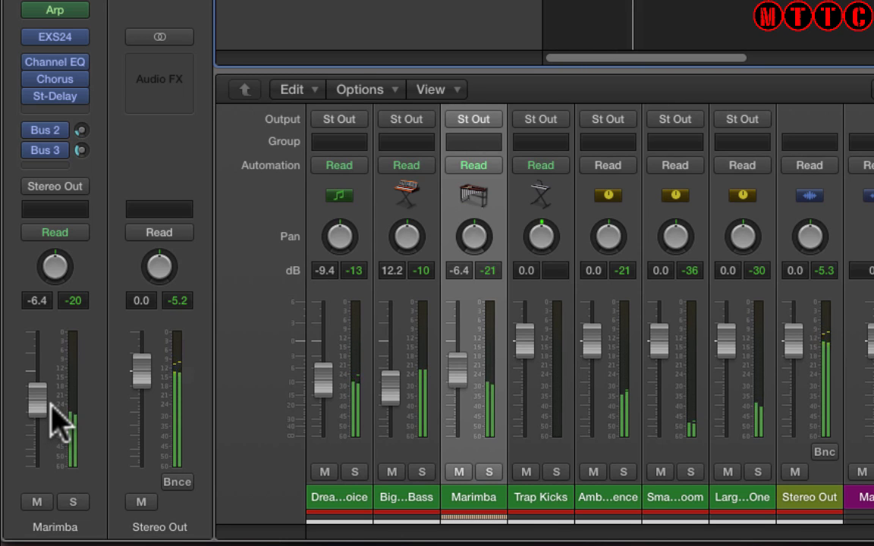
drag(46, 404, 46, 405)
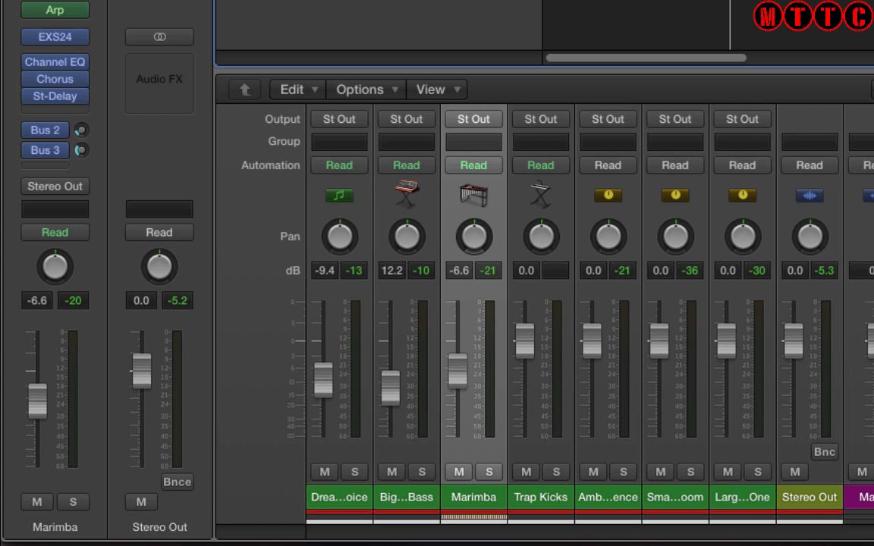
Set the Big Saw Bass track's volume to exactly -12 dB.
key(Up)
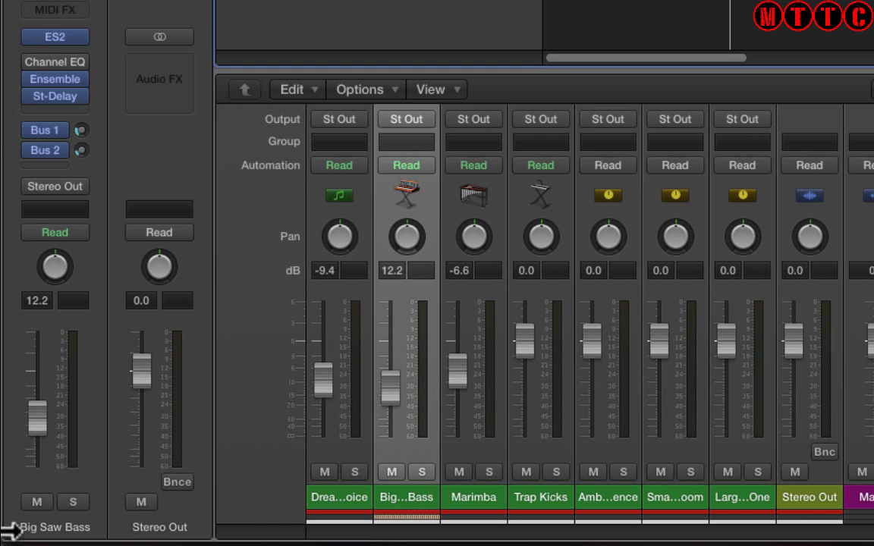
double_click(34, 303)
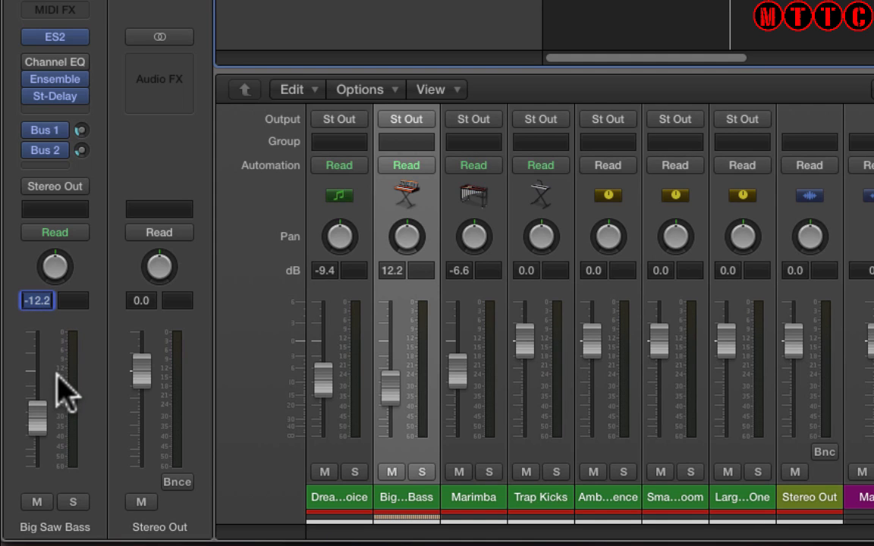
text(-1)
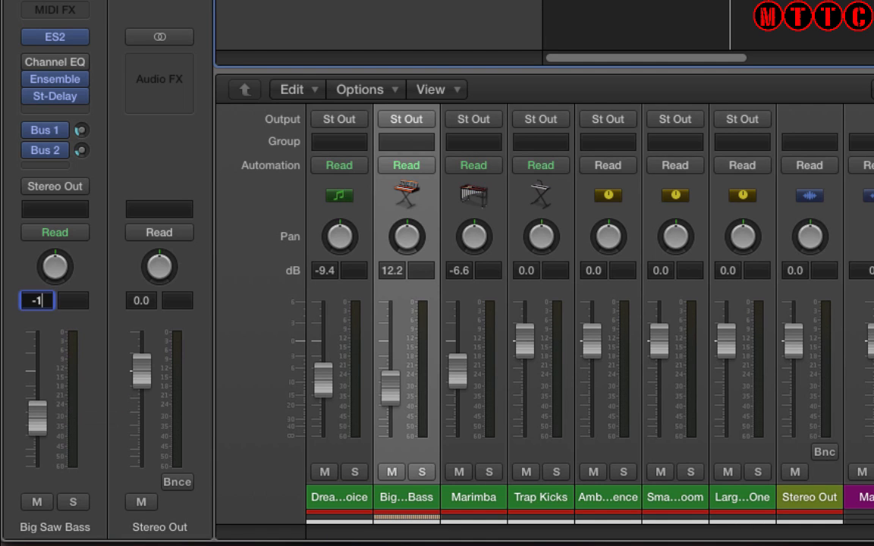
text(2)
key(Return)
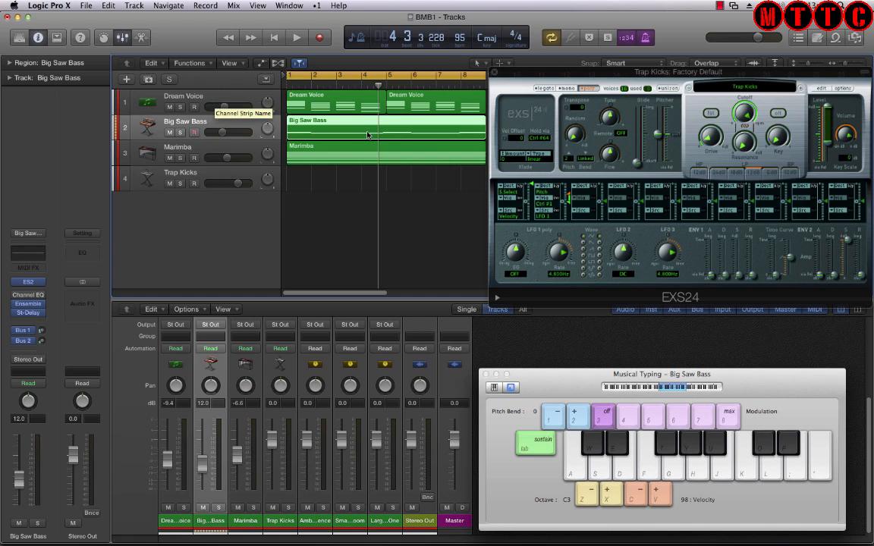
Set the Trap Kicks sampler to legato with unison, and switch on its filter with the fat option.
click(540, 165)
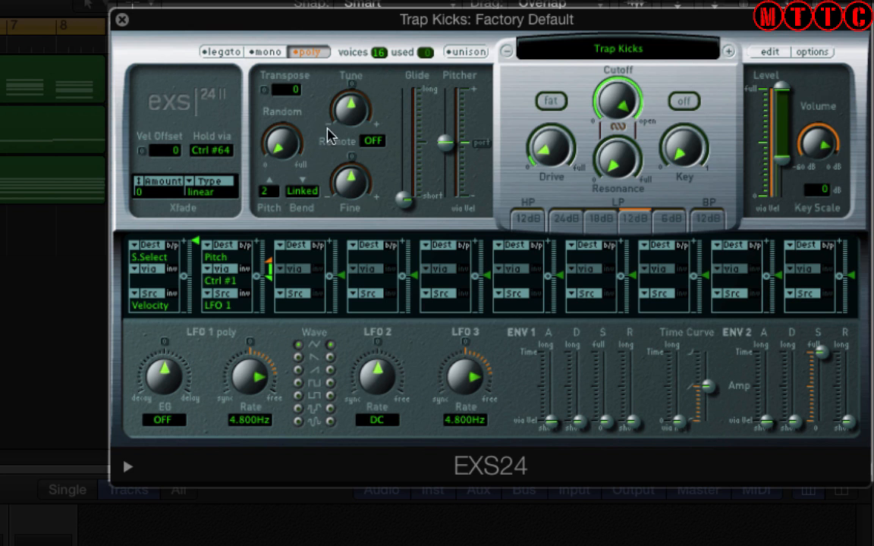
click(466, 51)
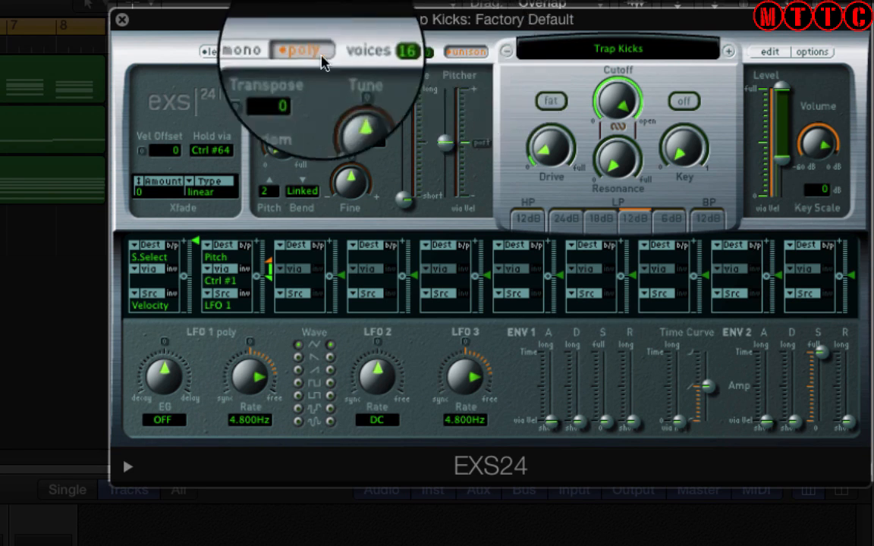
click(222, 53)
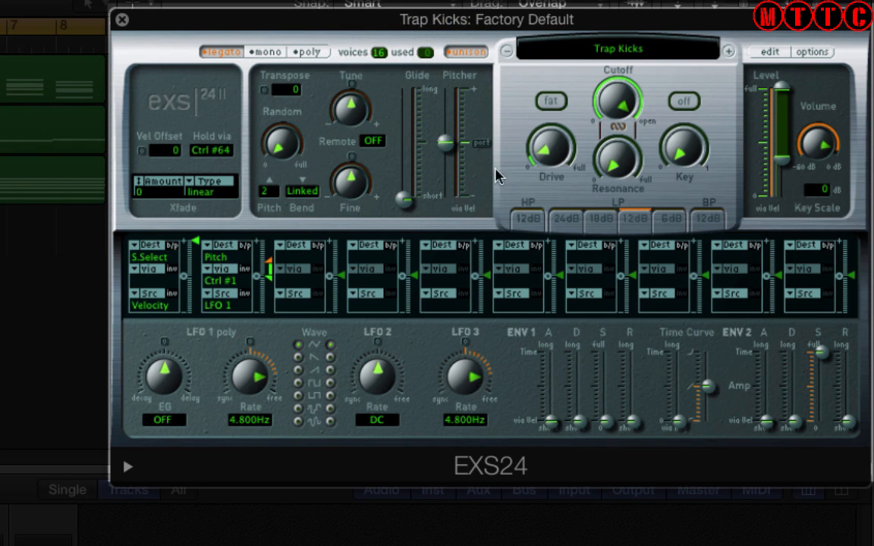
click(552, 102)
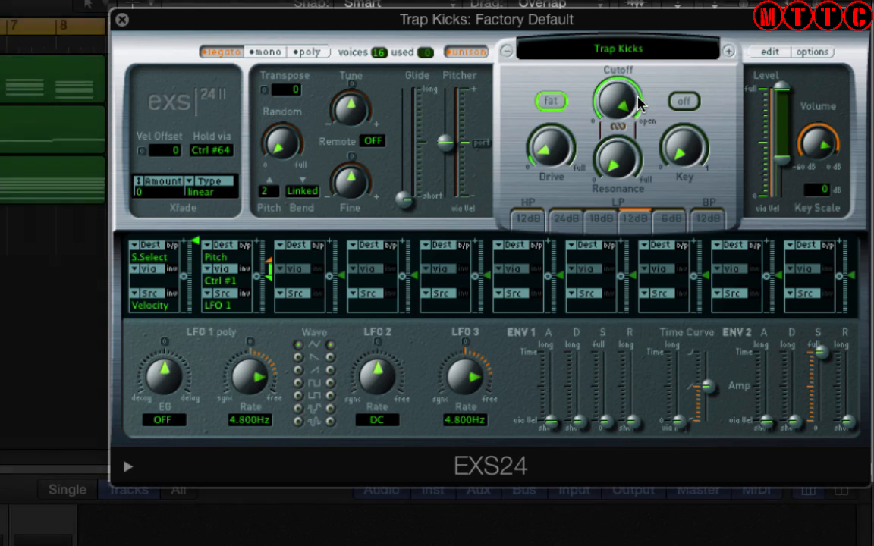
click(684, 101)
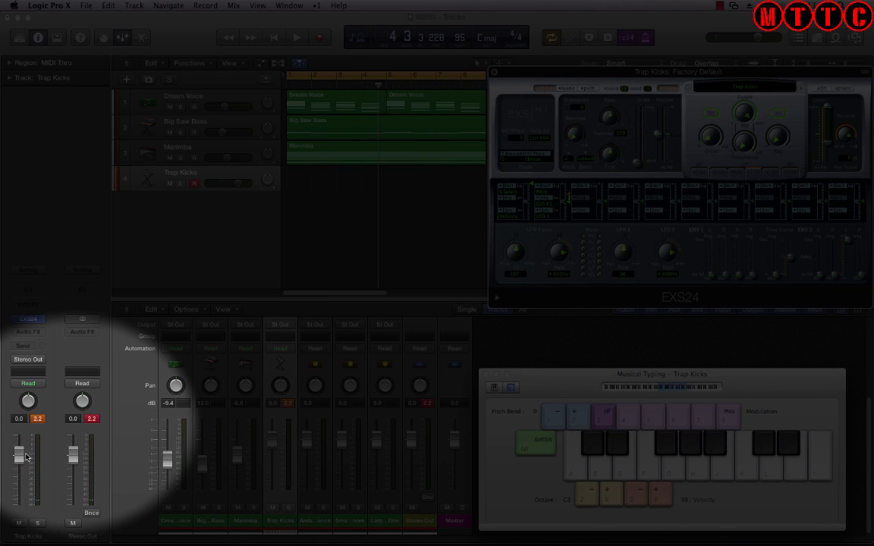
Audition the kick, close the sampler's velocity level range up to full, and reduce the sampler's overall volume.
key(a)
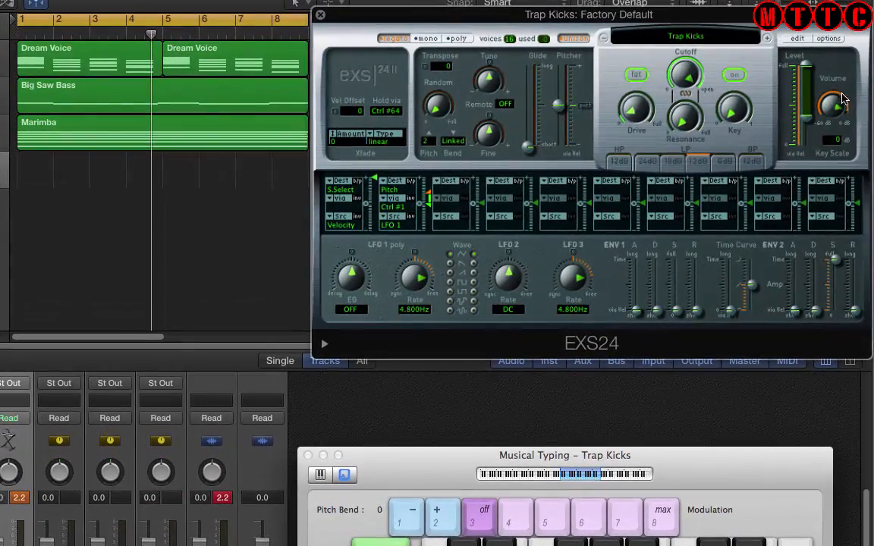
mouse_move(846, 134)
mouse_move(835, 106)
mouse_down()
mouse_move(827, 116)
mouse_move(827, 100)
mouse_up()
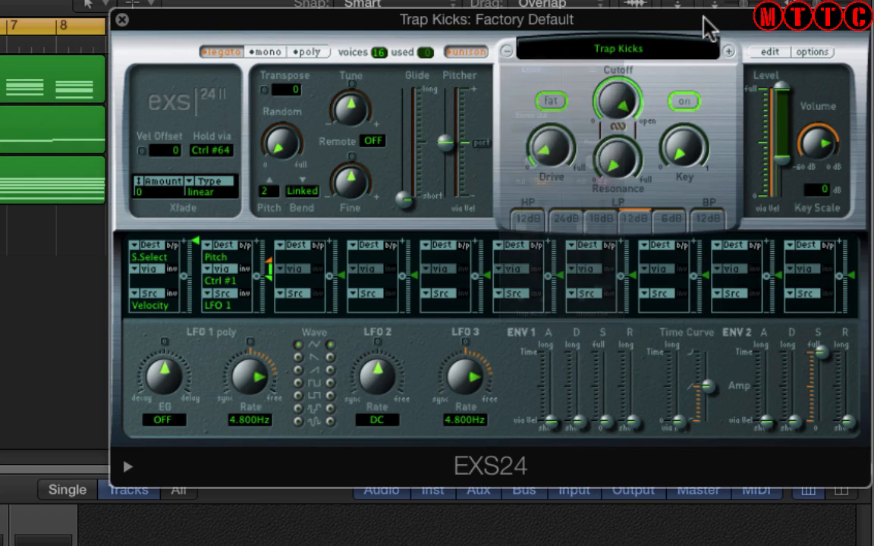
drag(705, 29, 636, 29)
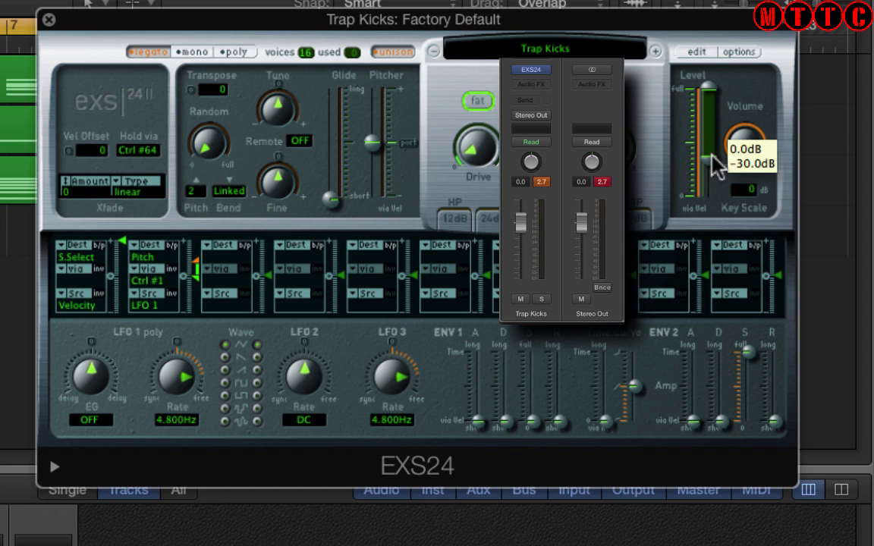
drag(712, 148, 719, 88)
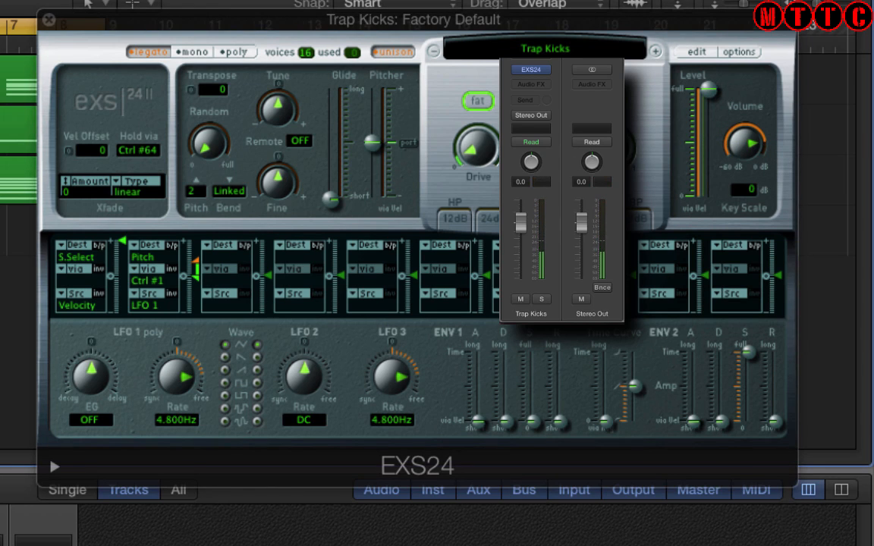
drag(741, 136, 741, 161)
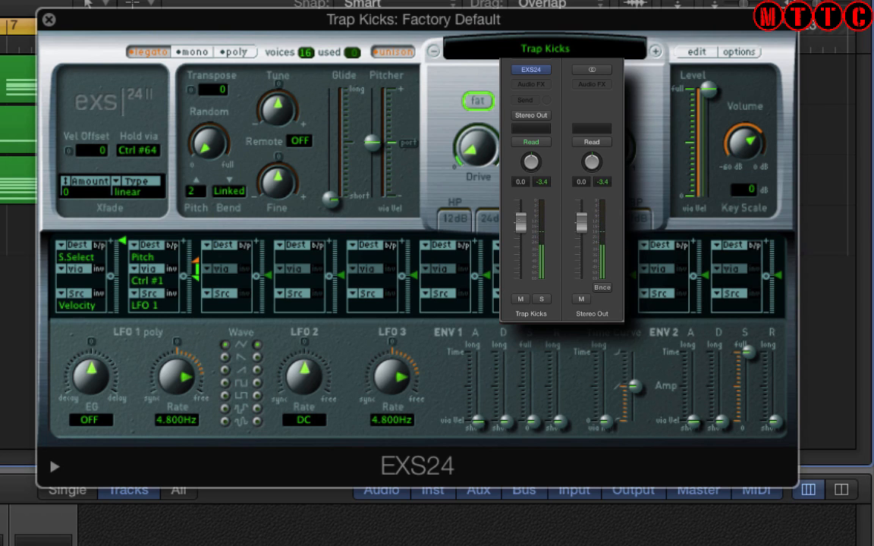
Lower the Trap Kicks channel volume to -6.2 dB and check the balance by playing the project.
drag(520, 221, 520, 236)
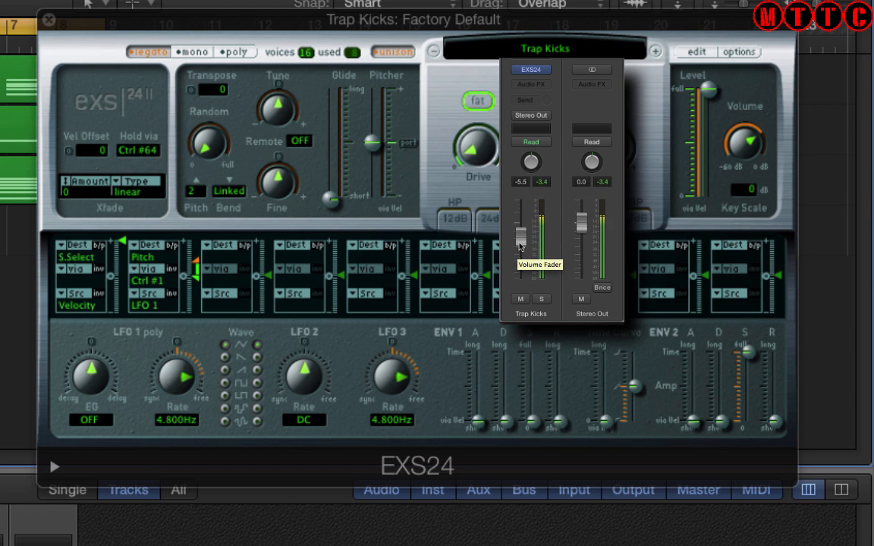
drag(518, 242, 518, 243)
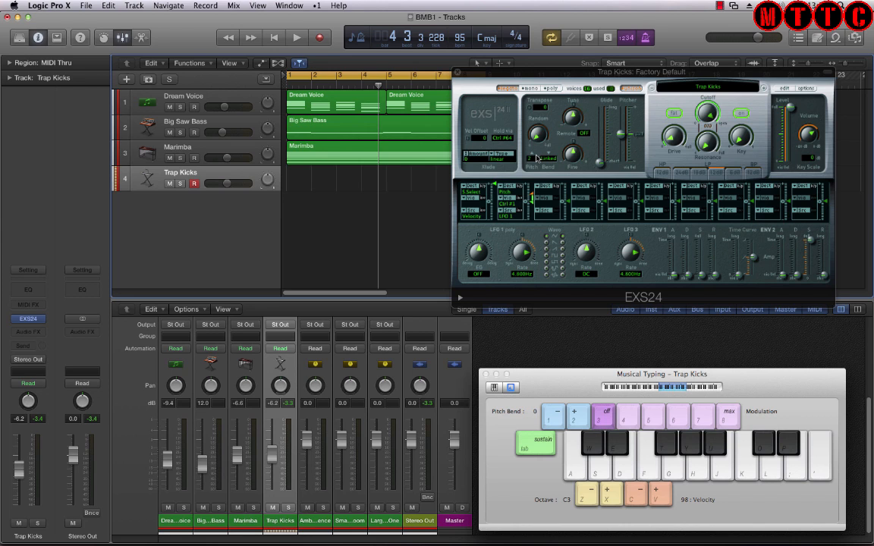
key(space)
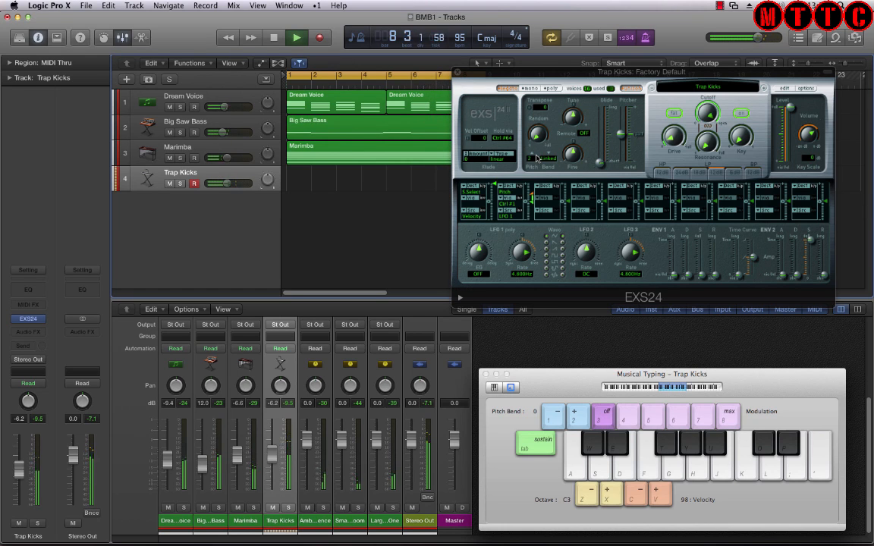
key(space)
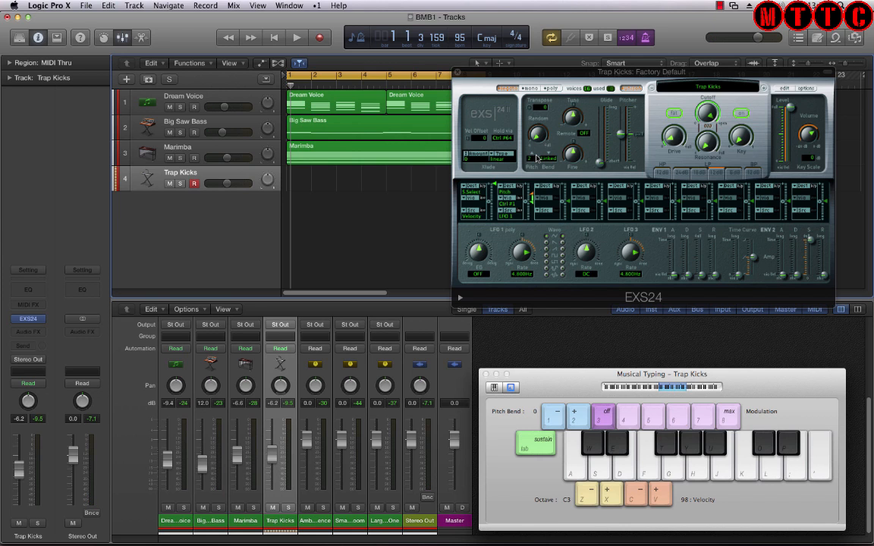
Record single-pitch kicks at the start of bars 1 to 8, with pickups before bars 4, 5, 8 and 9, and quantize all notes.
key(r)
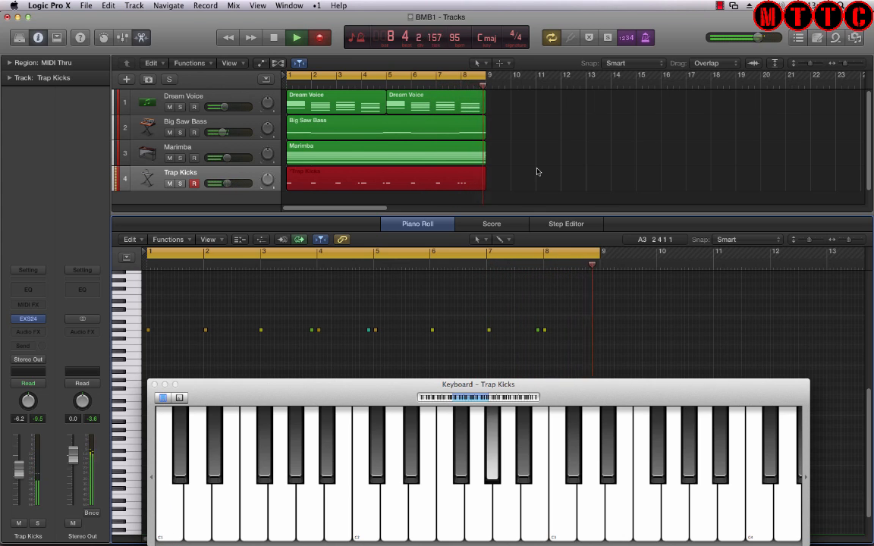
key(space)
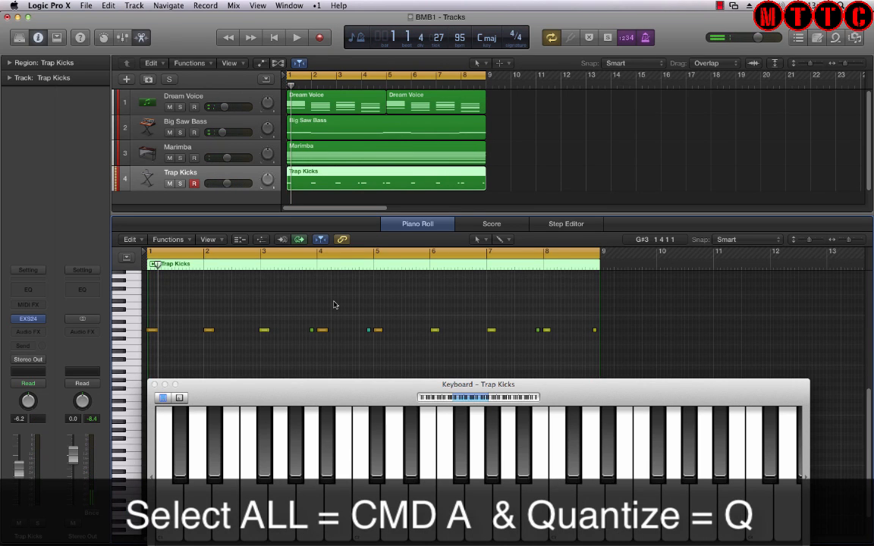
key(super+a)
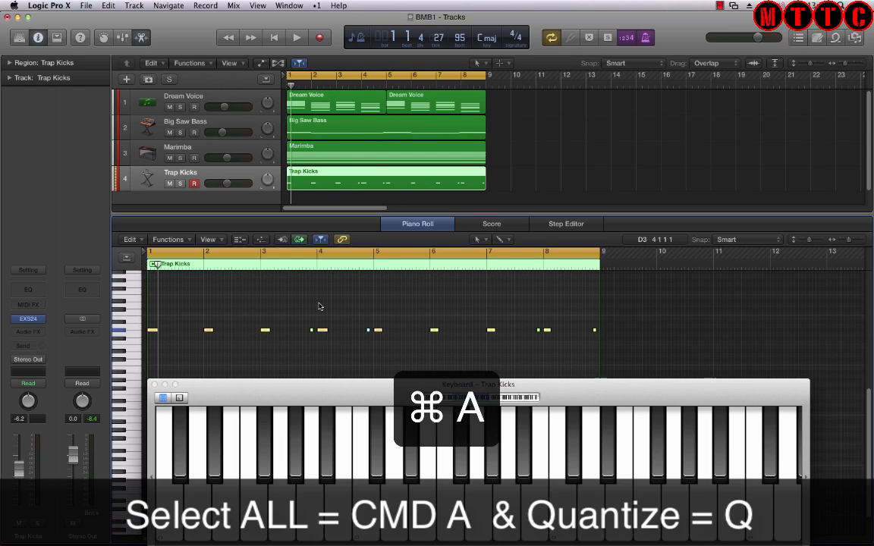
mouse_move(372, 391)
mouse_down()
mouse_move(352, 481)
mouse_move(374, 506)
mouse_move(369, 523)
mouse_up()
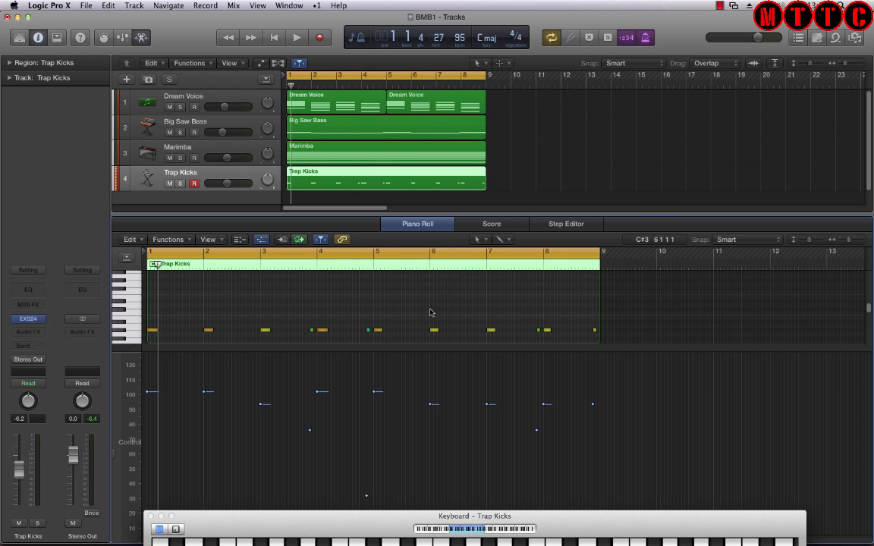
Check the sampler's Level setting against the recorded kick velocities, and close the sampler and the note velocity area.
click(31, 320)
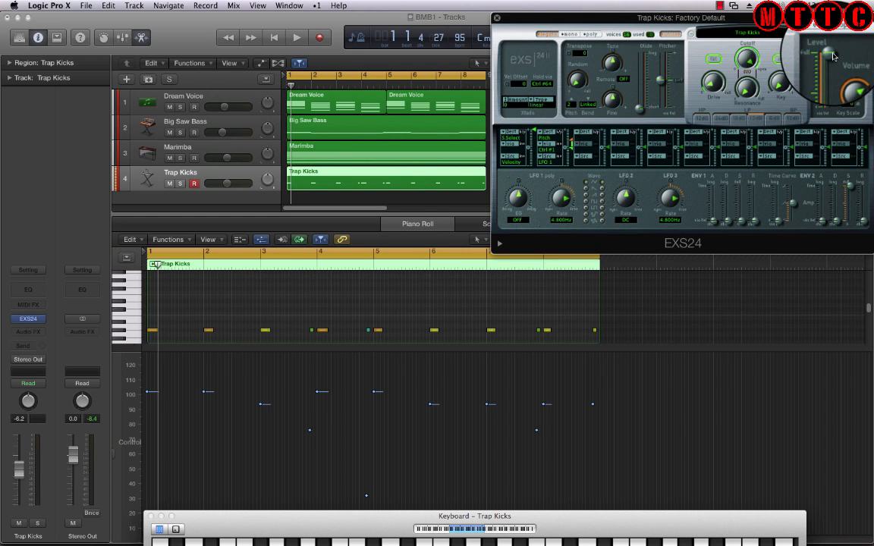
click(497, 17)
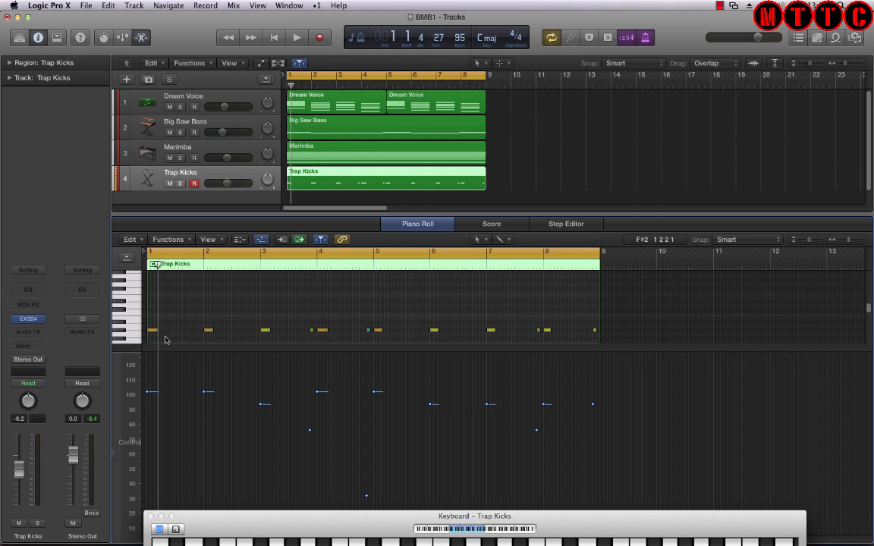
click(259, 239)
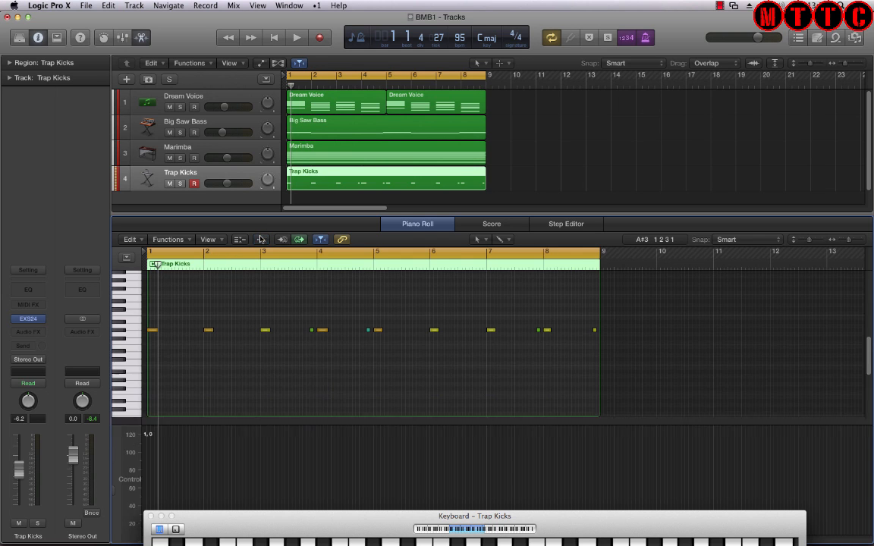
Play back the full loop and raise the Trap Kicks track's volume to -4.2 dB.
key(space)
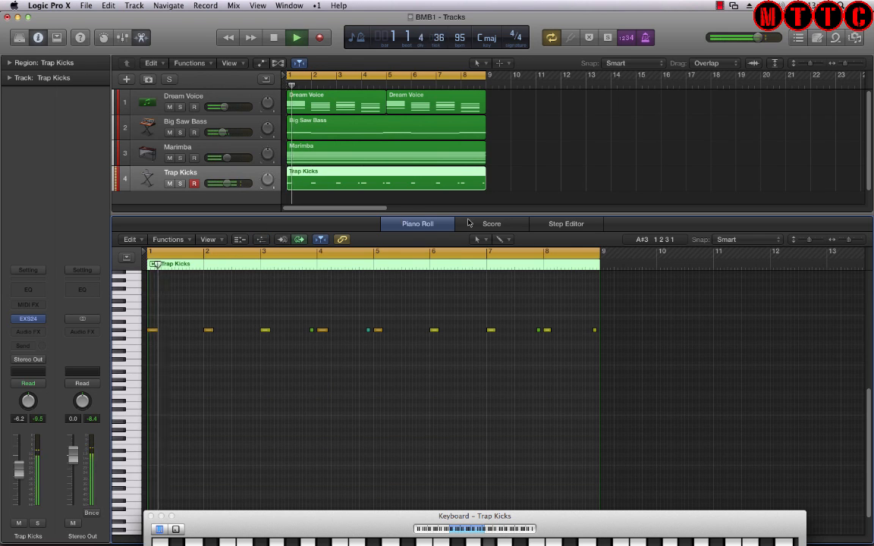
click(555, 178)
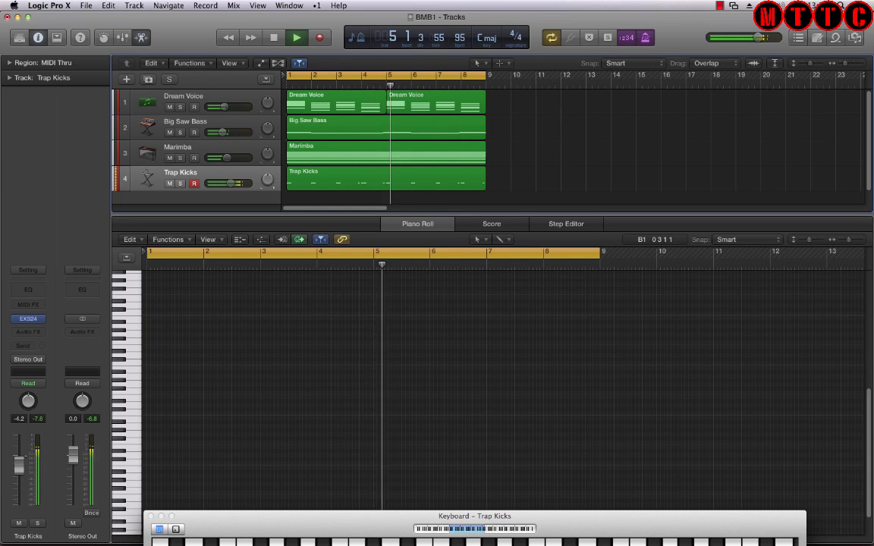
Save the project and record an eight-bar single-pitch pattern with one clap per bar on the Trap Claps track.
key(super+s)
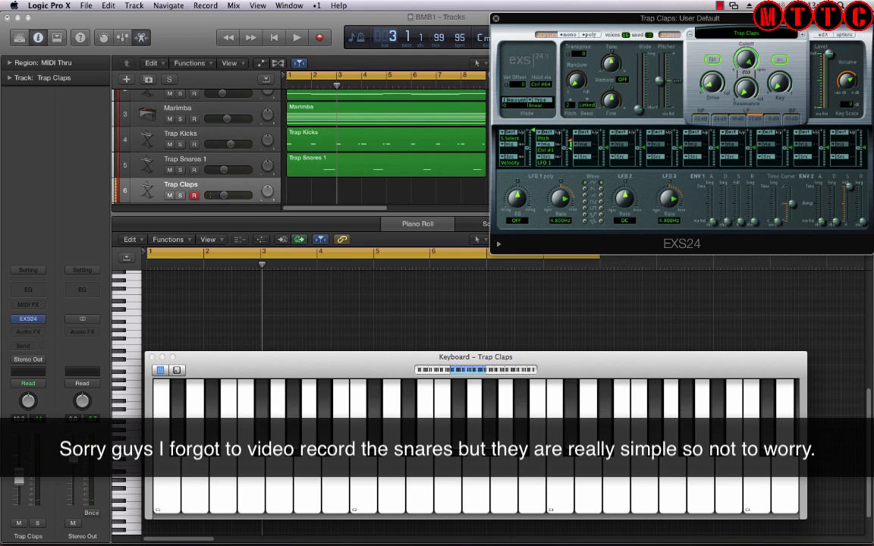
key(space)
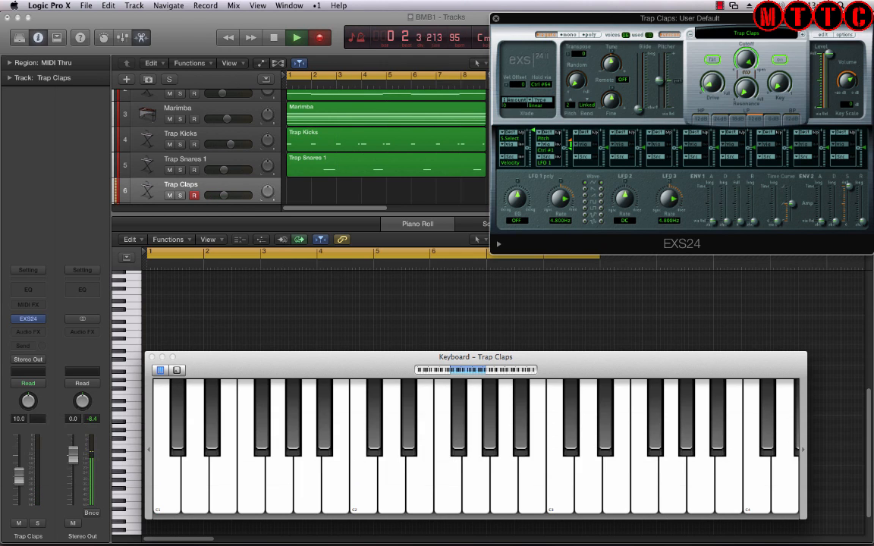
key(r)
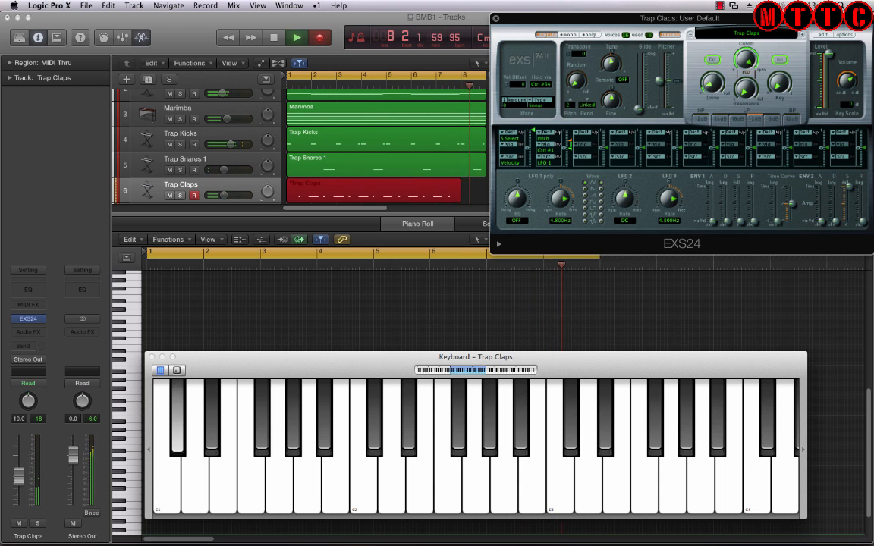
key(space)
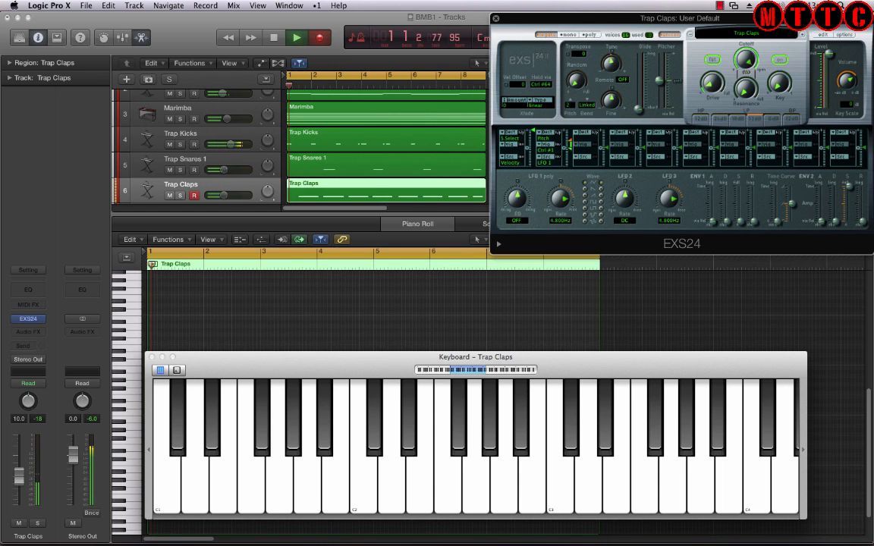
key(space)
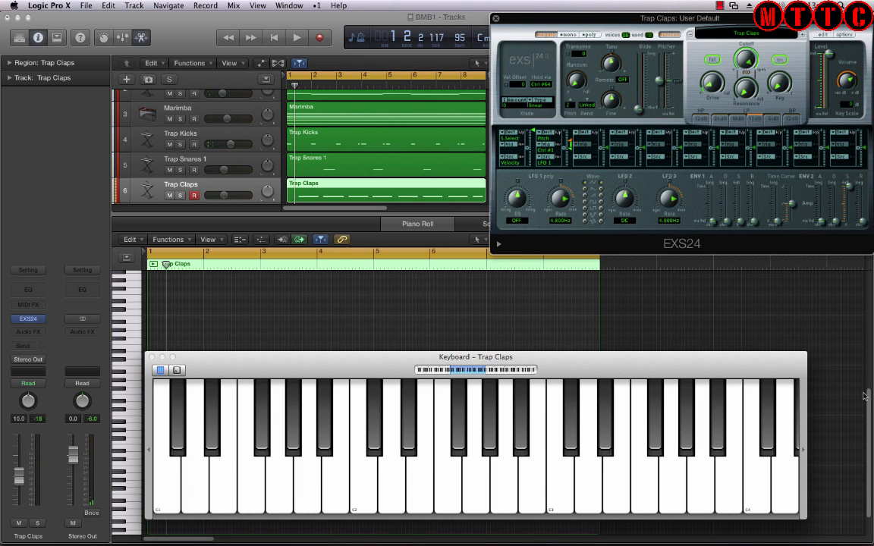
Quantize all the recorded claps, lower the Trap Claps volume to -12.4 dB, and play back the loop.
drag(870, 397, 868, 475)
key(super+a)
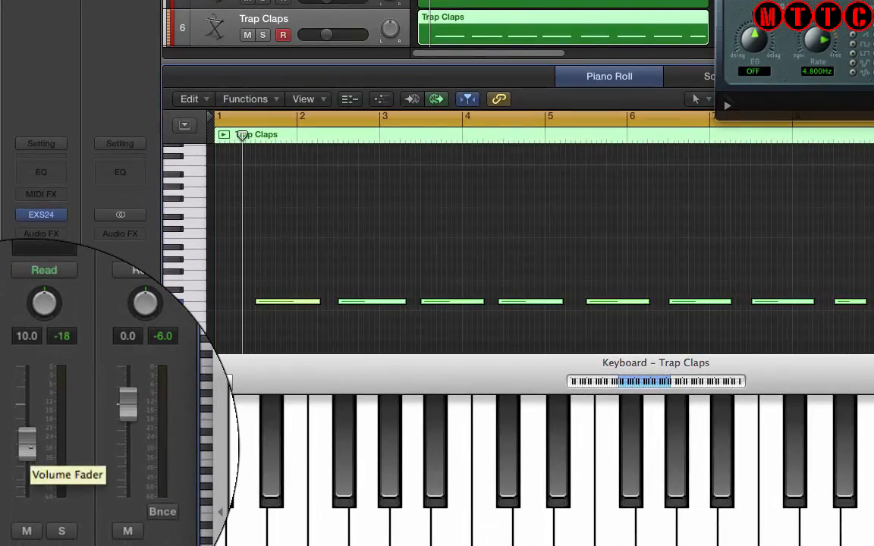
drag(21, 479, 28, 457)
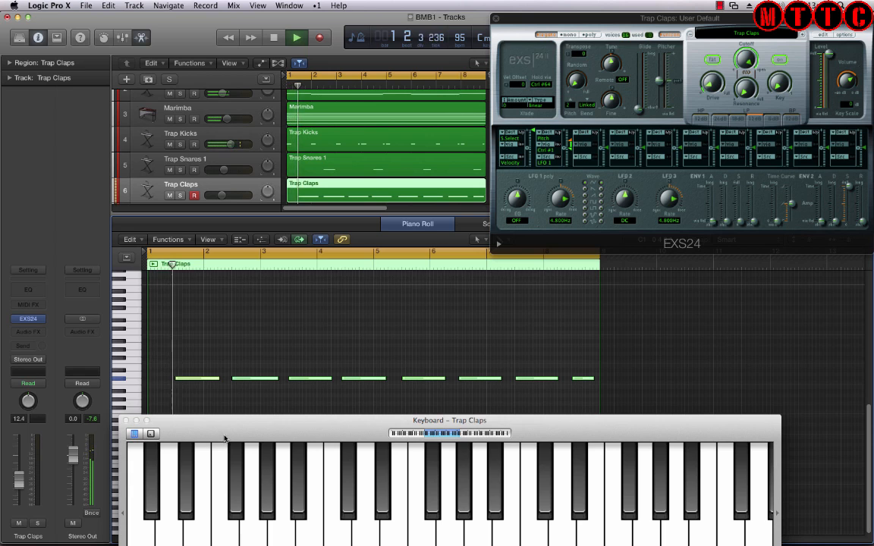
drag(223, 431, 165, 405)
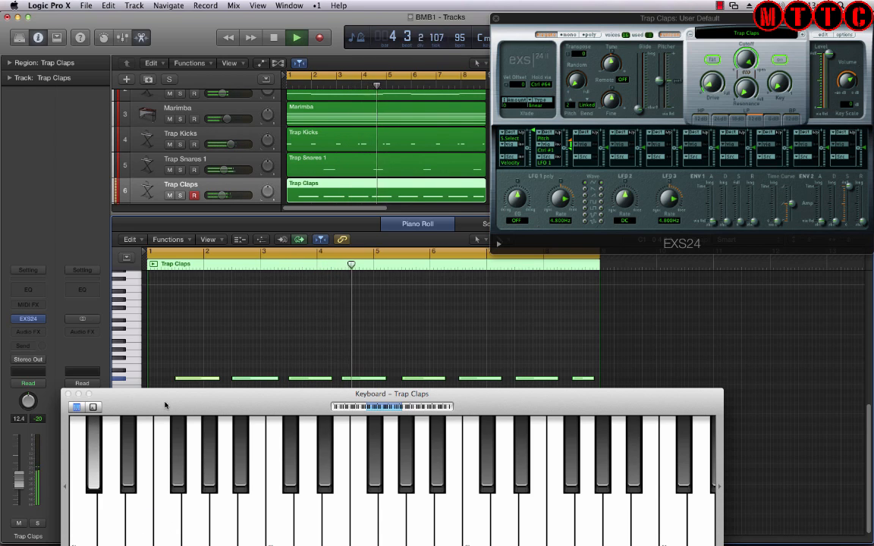
key(space)
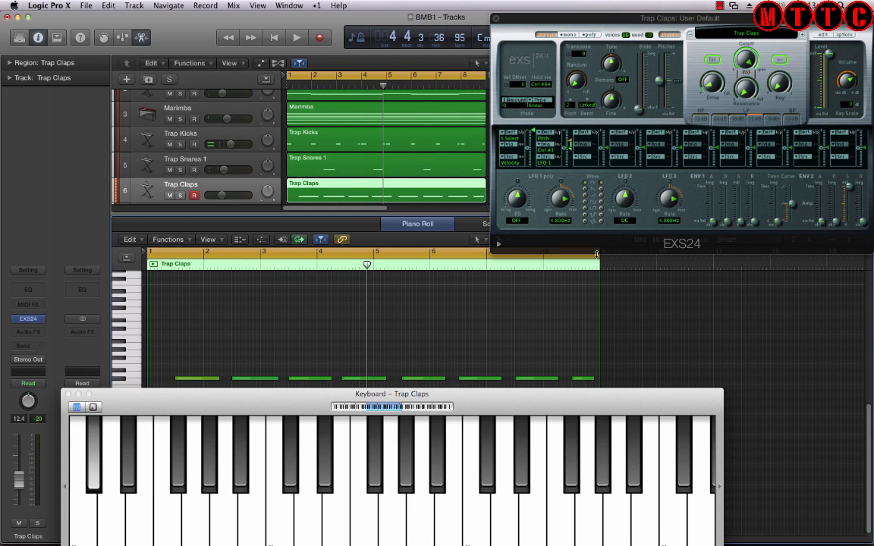
Move the misaligned clap in bar 4 onto beat 3, check it by playing the loop, and save the project.
key(super+Right)
key(super+Right)
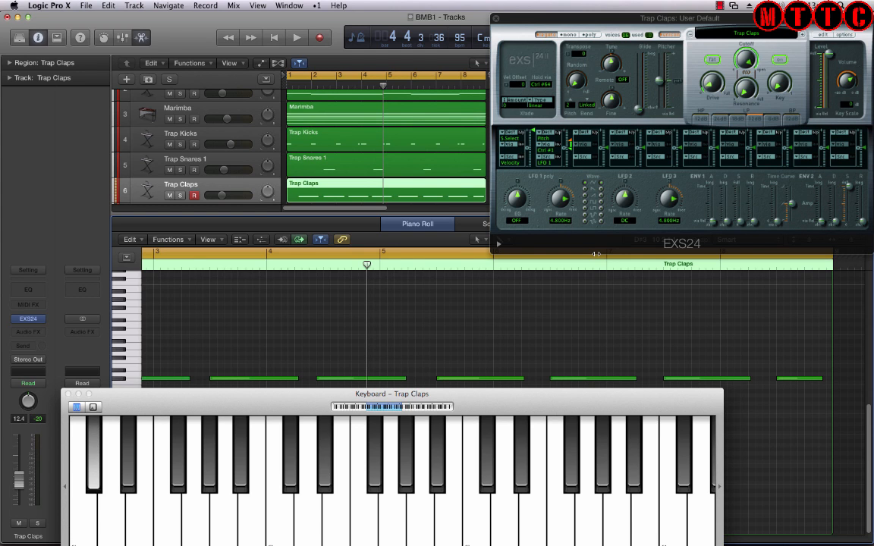
key(super+Left)
key(super+Left)
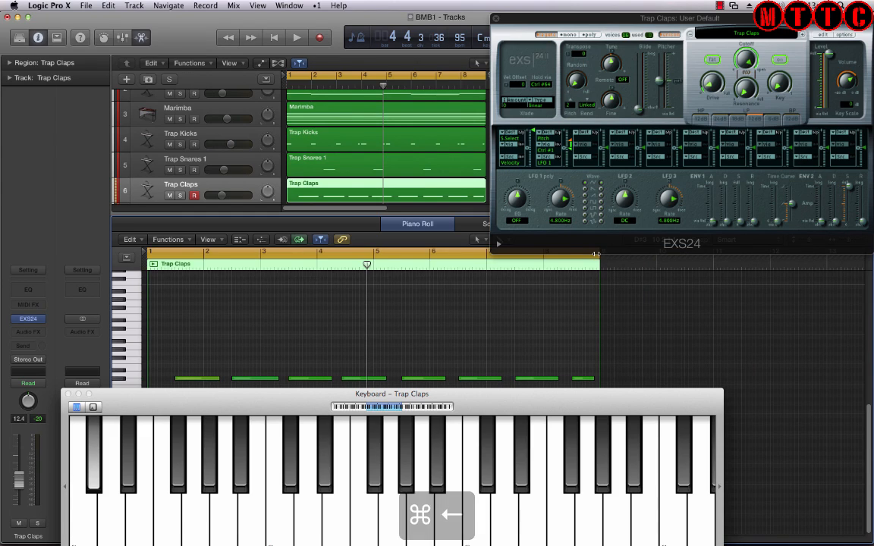
key(super+Right)
key(super+Right)
key(super+Right)
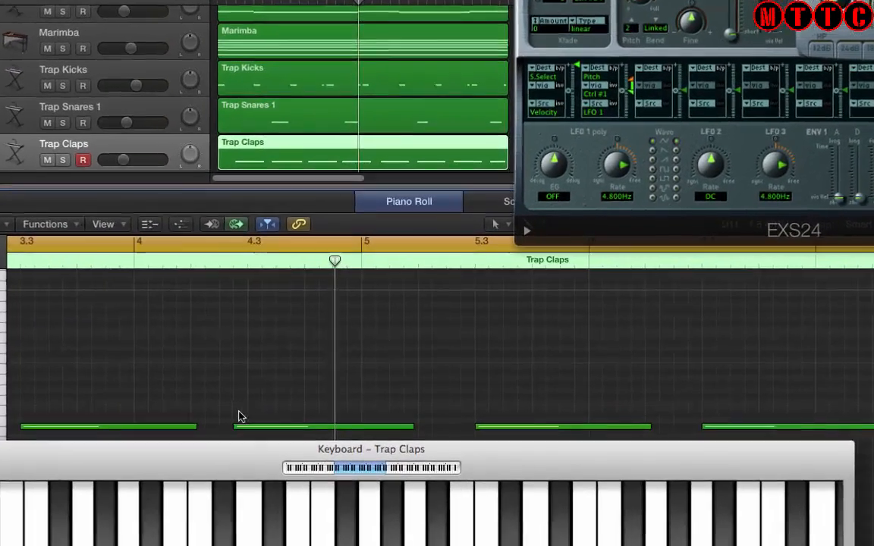
drag(259, 429, 272, 427)
key(space)
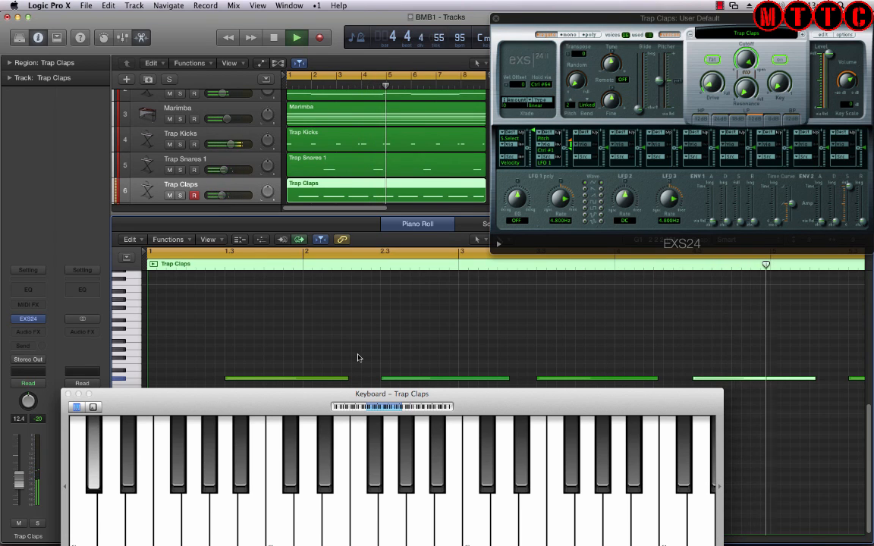
key(super+s)
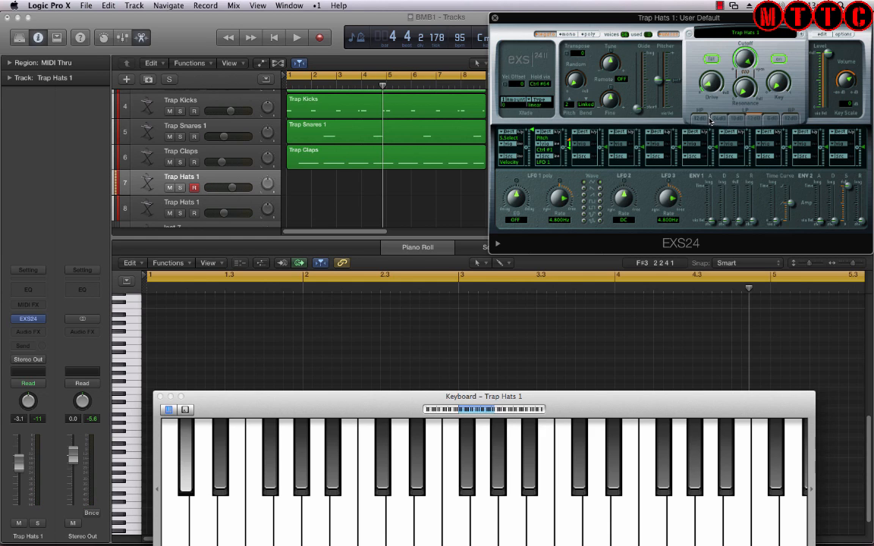
Record a sparse eight-bar pattern of short single-pitch hats on the first Trap Hats 1 track, quantize all notes, and play it back.
key(r)
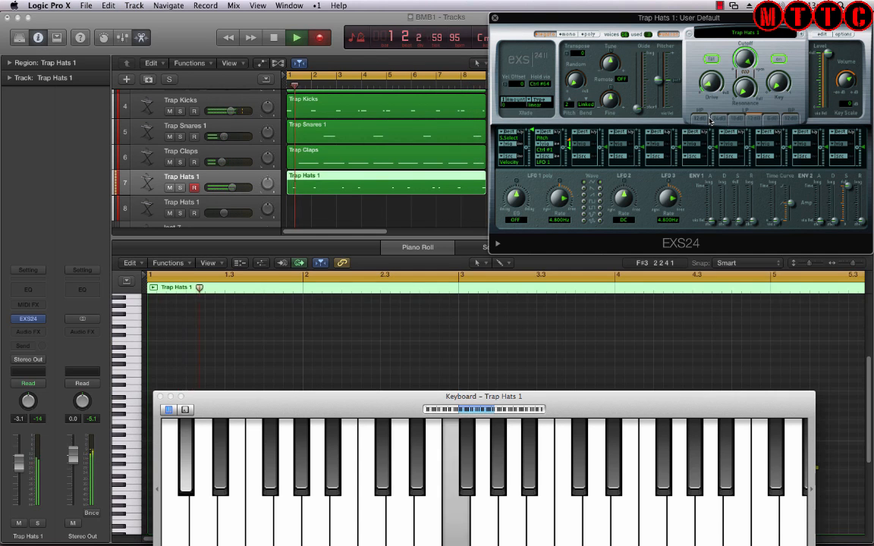
key(space)
click(606, 368)
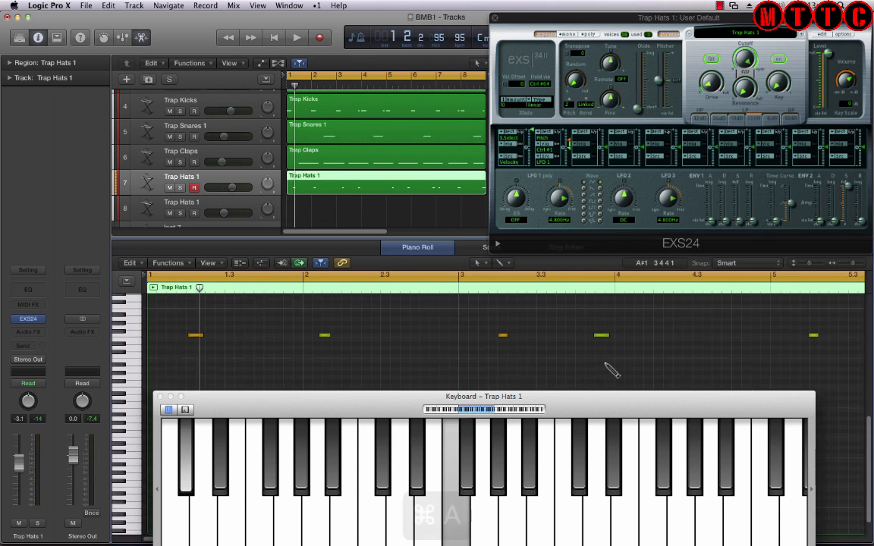
key(super+a)
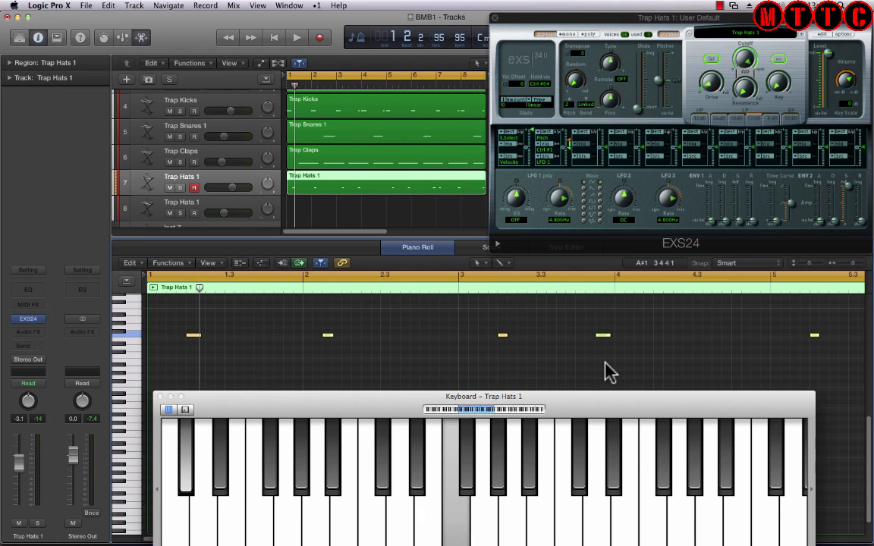
key(space)
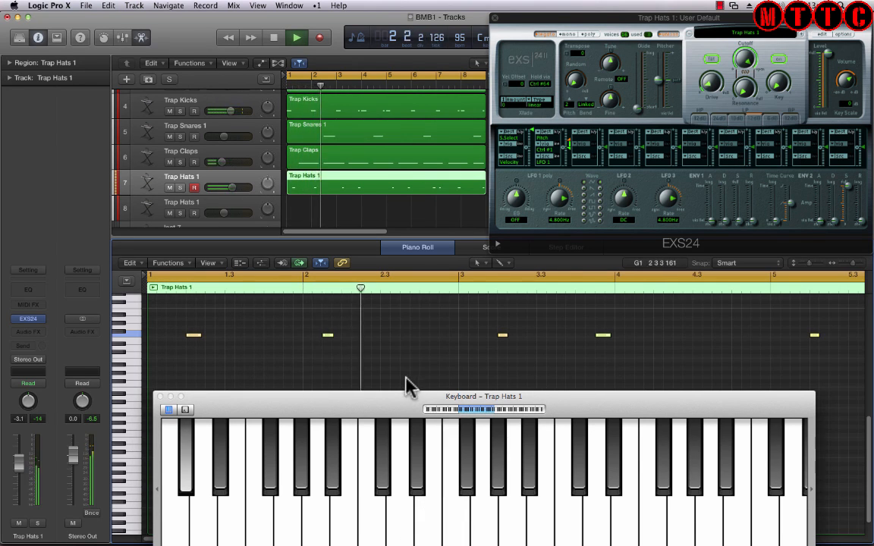
key(space)
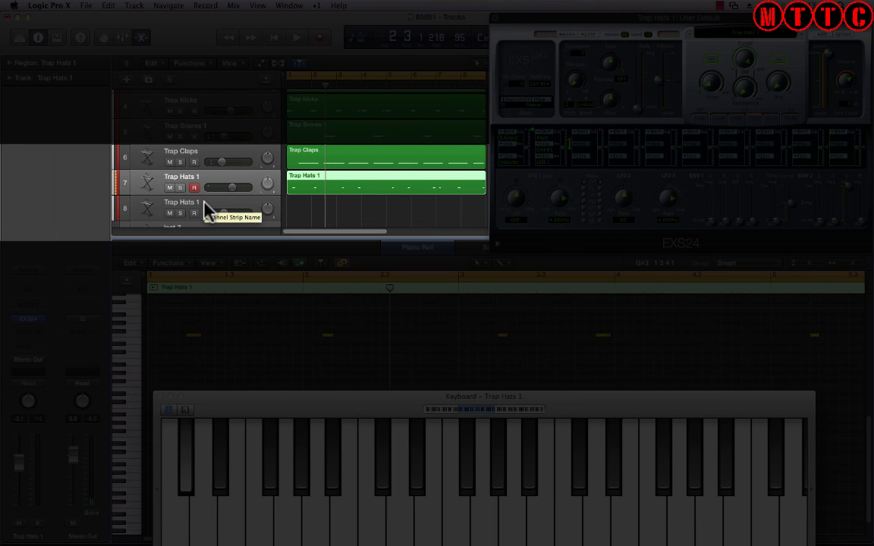
Select the second Trap Hats 1 track and choose the 1/64 dotted rate in its Arpeggiator.
click(204, 202)
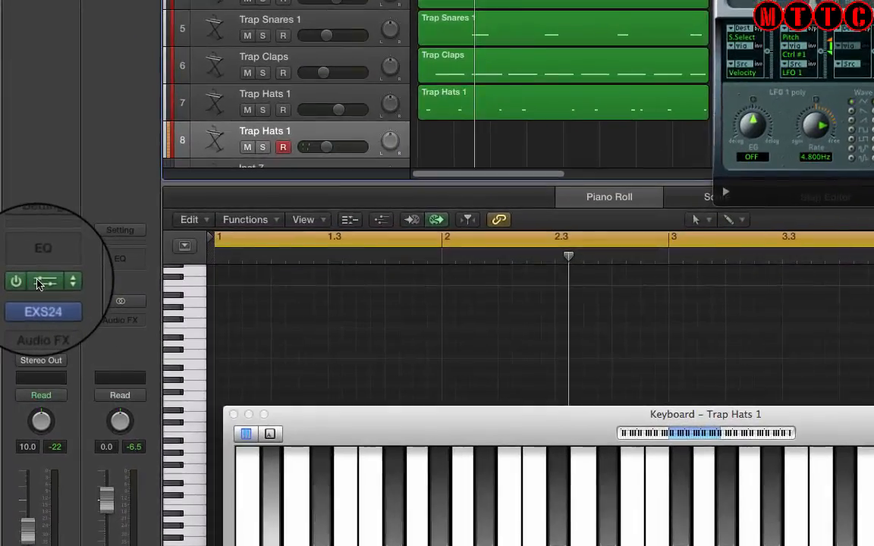
click(26, 304)
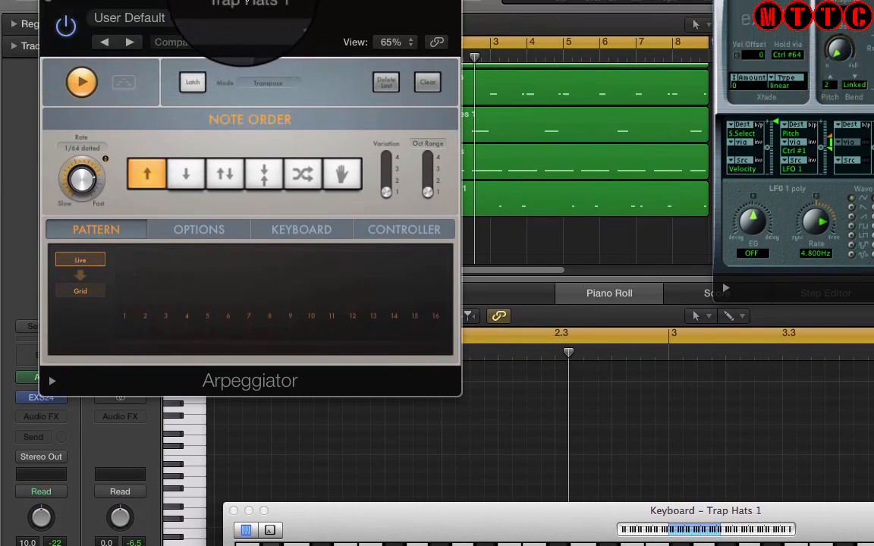
drag(246, 2, 331, 0)
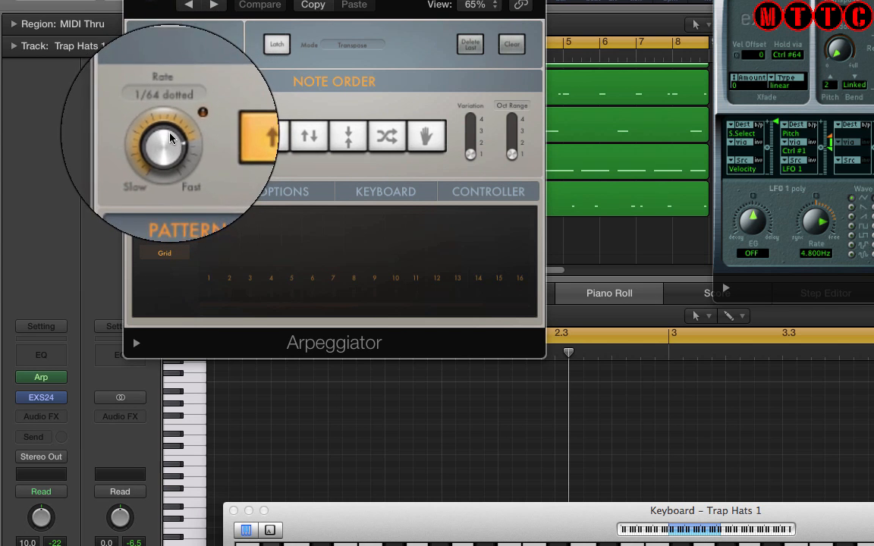
click(187, 119)
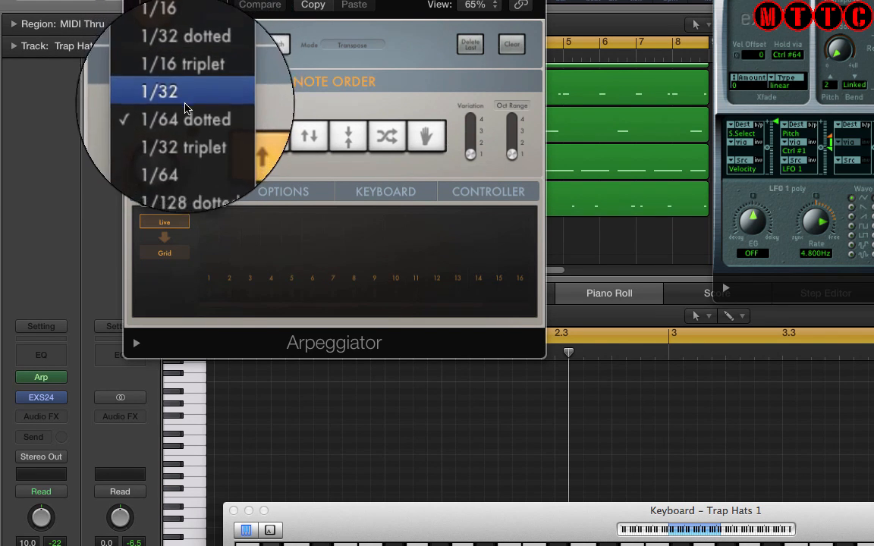
click(182, 115)
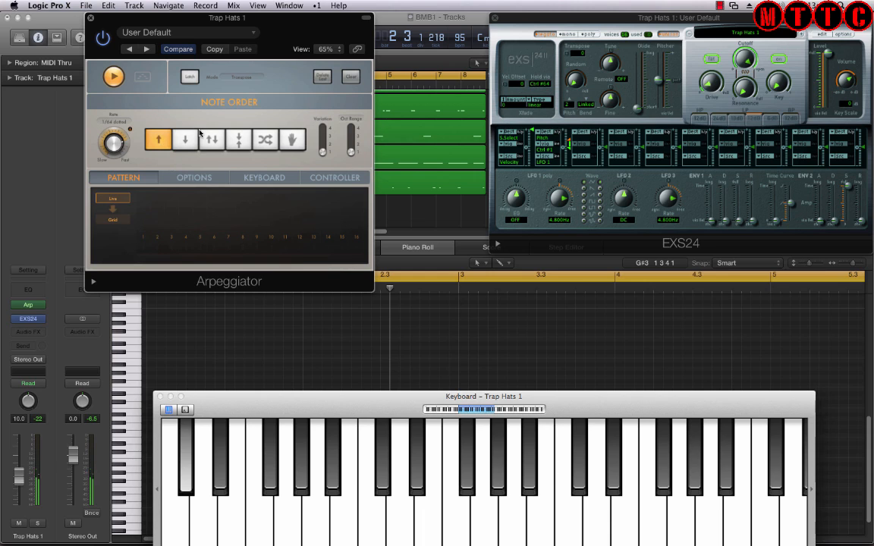
click(91, 18)
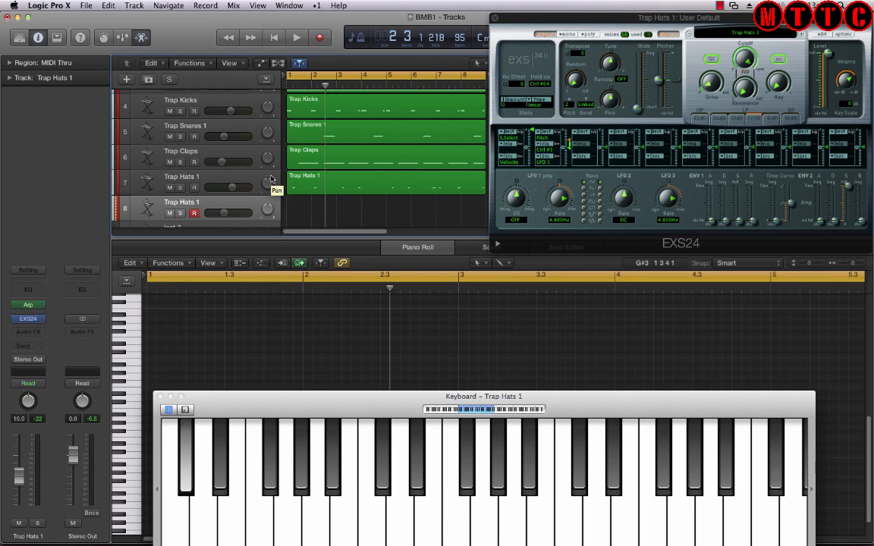
Record arpeggiated hat rolls in bars 2, 4, 6 and 8 on the second Trap Hats 1 track and quantize all notes.
key(space)
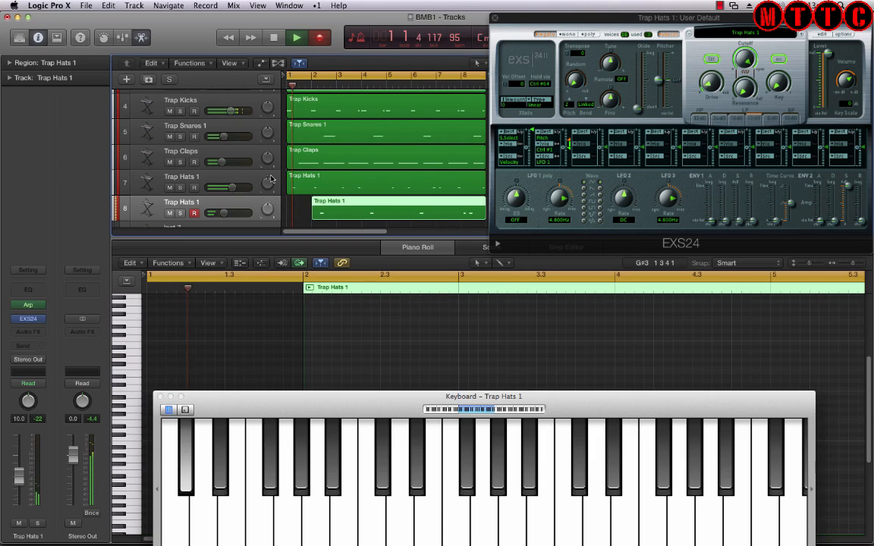
key(r)
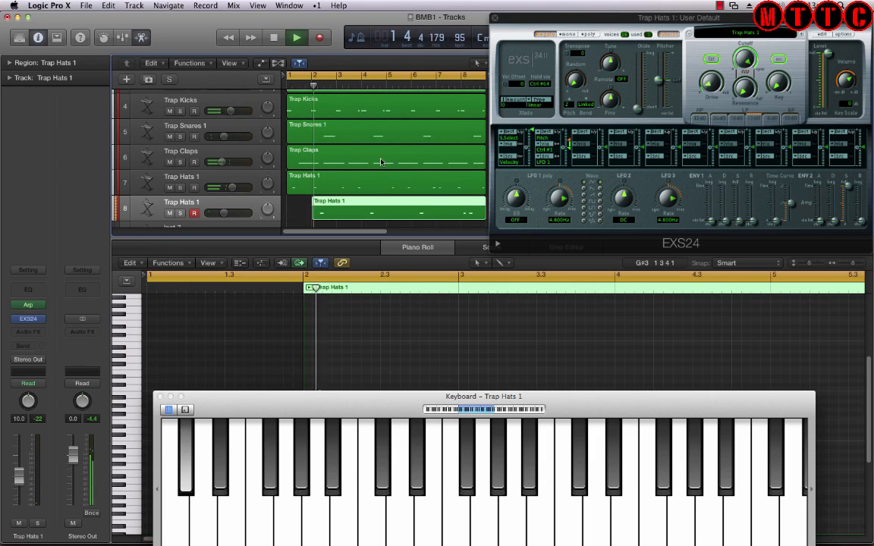
key(space)
key(super+a)
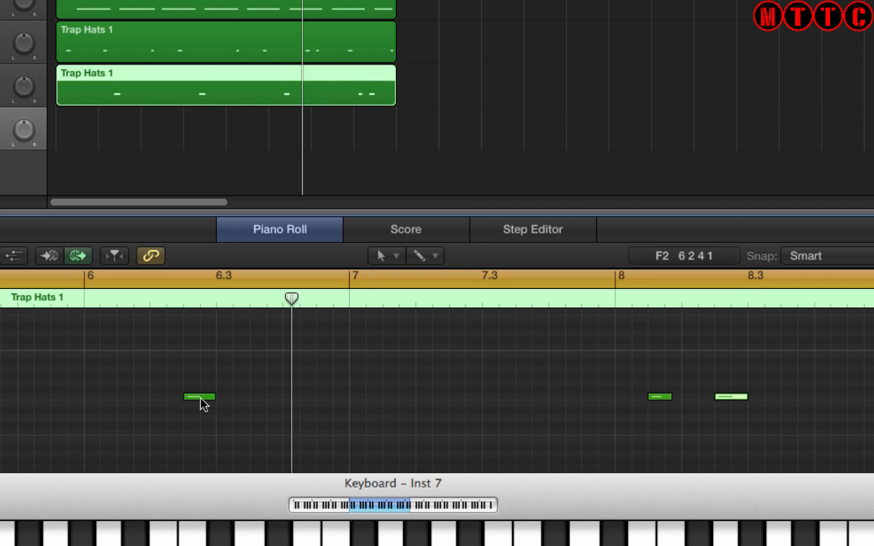
Check the lengths of the arpeggiated hat notes in bars 6 and 8.
mouse_move(200, 399)
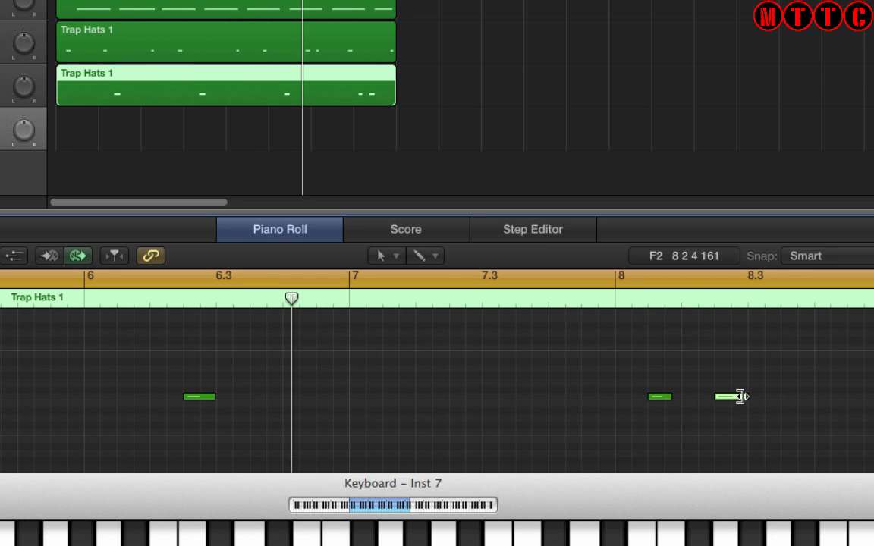
drag(740, 396, 741, 395)
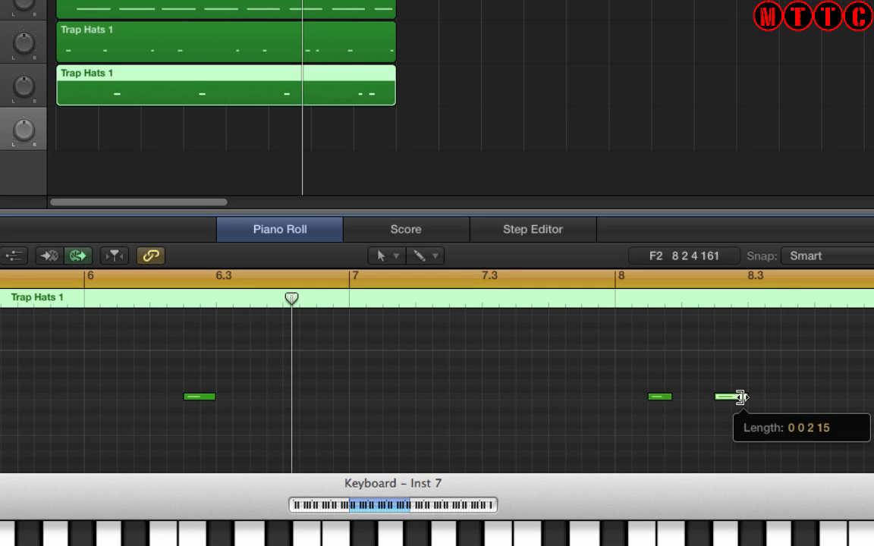
drag(666, 398, 665, 397)
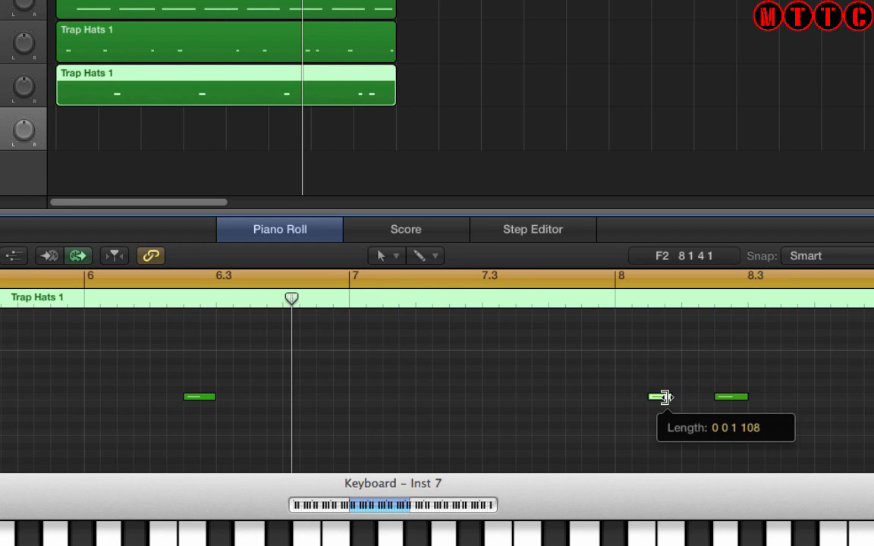
drag(665, 397, 665, 397)
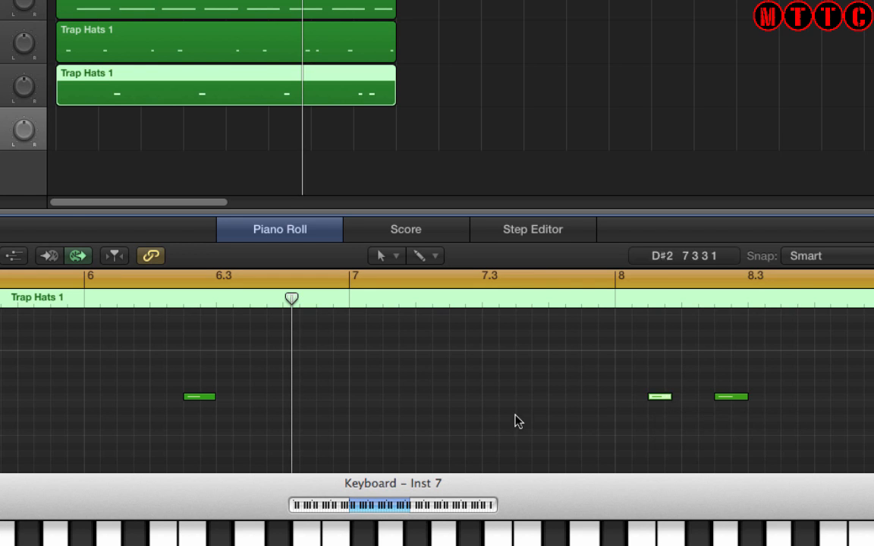
drag(210, 396, 210, 396)
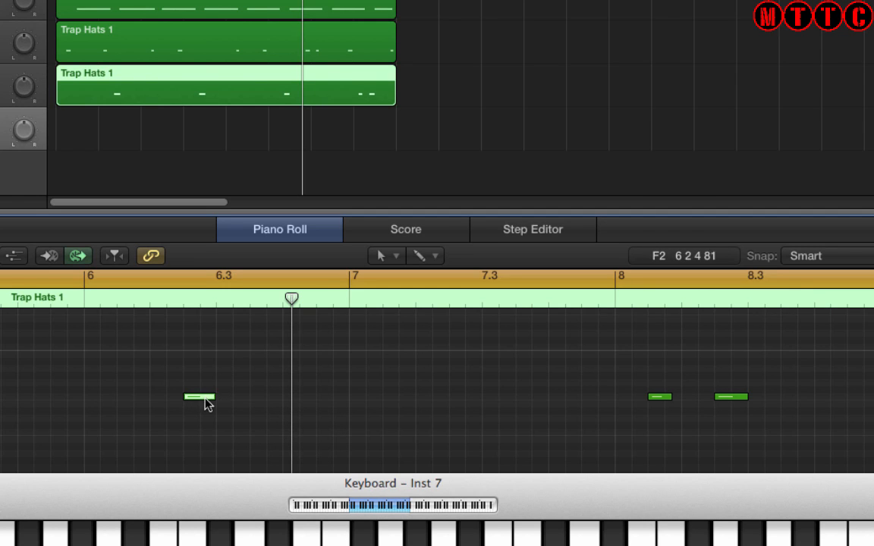
drag(200, 395, 212, 395)
click(263, 404)
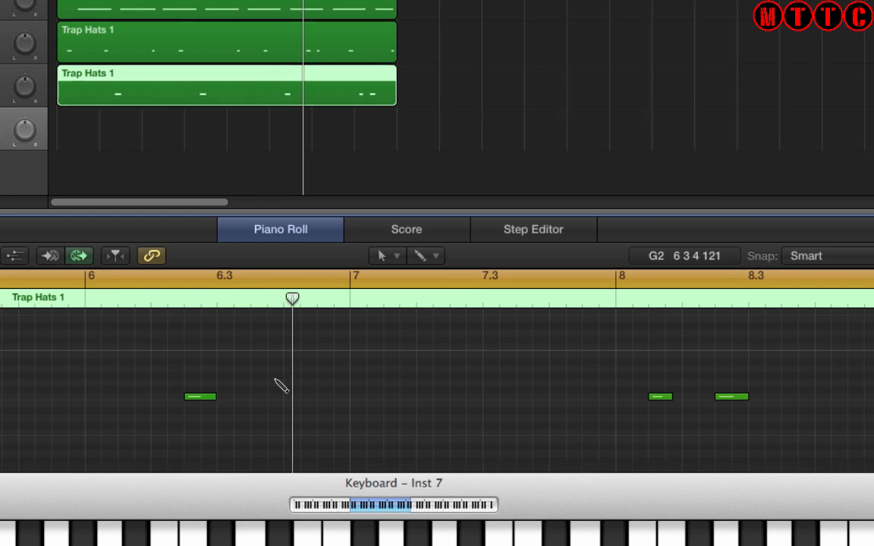
Apply the Fixed Note Length MIDI transform at 0 0 2 0 to all the arpeggiated hat notes and close the transform window.
key(super+9)
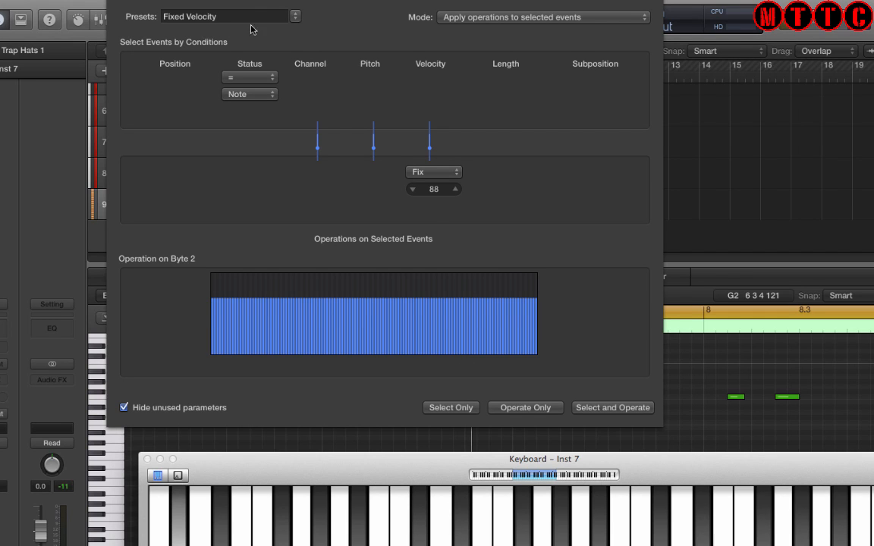
click(297, 16)
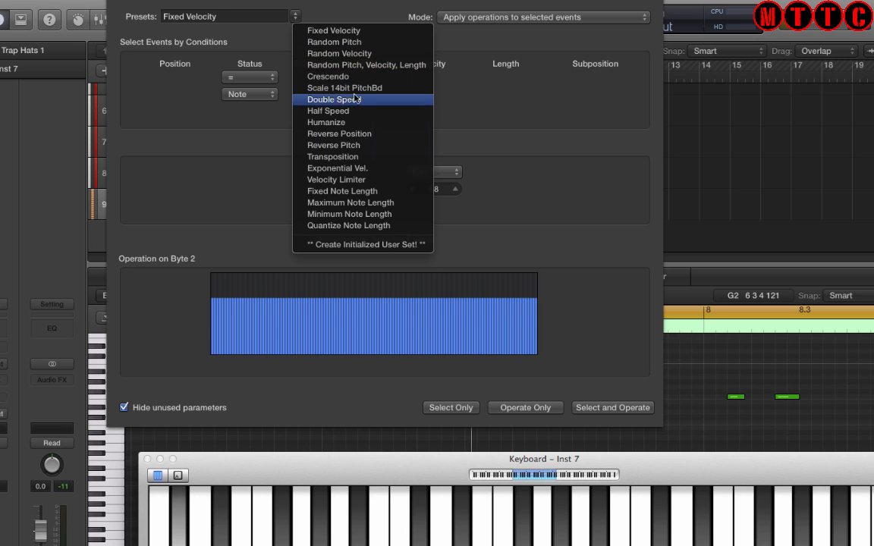
click(368, 191)
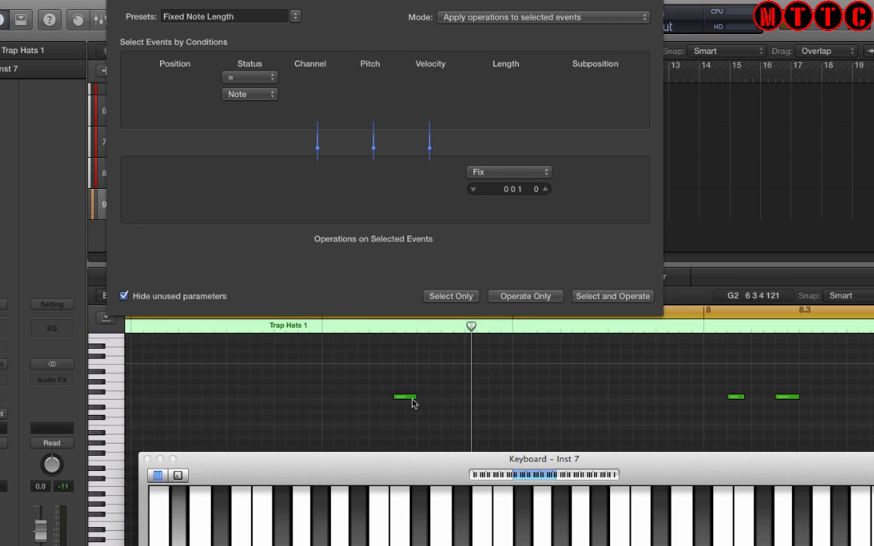
drag(414, 396, 412, 396)
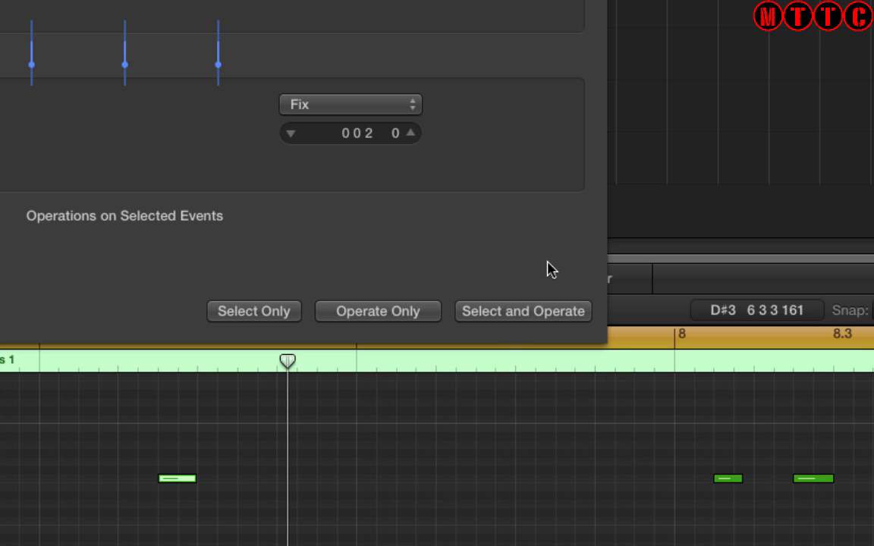
click(512, 319)
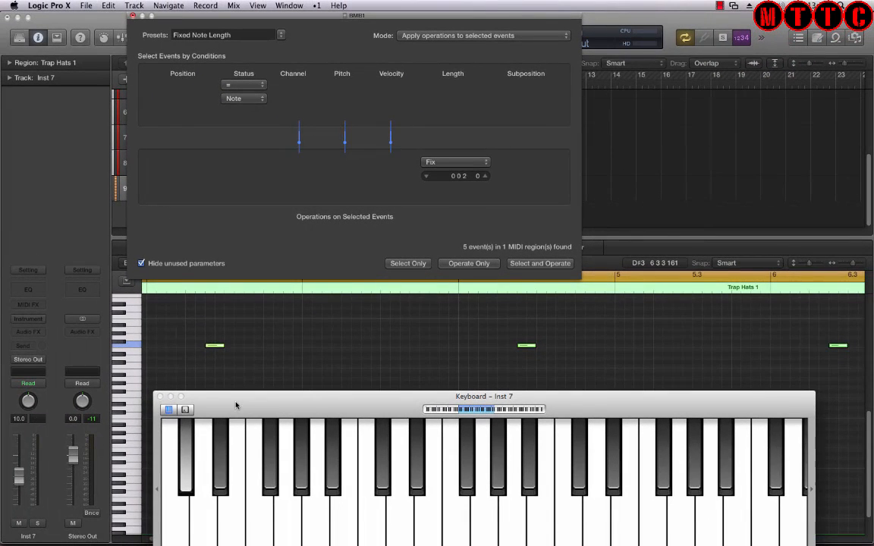
click(220, 346)
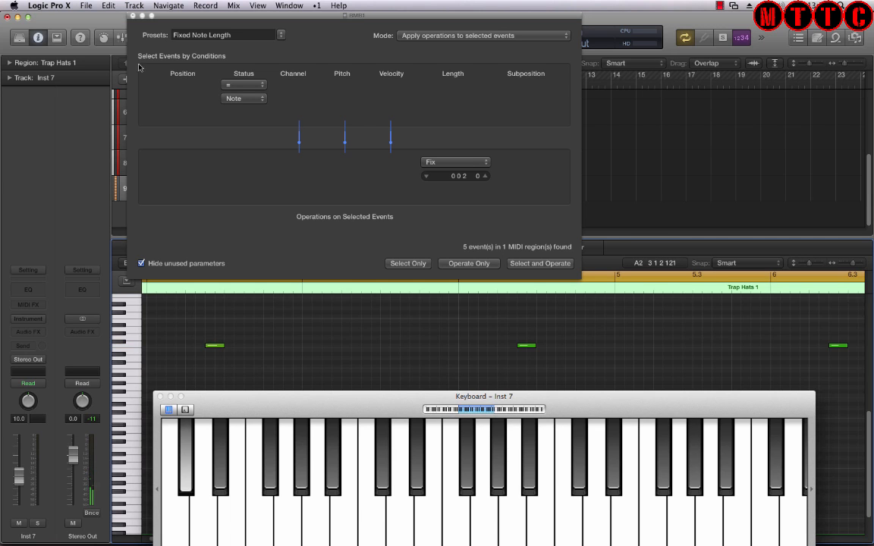
click(133, 15)
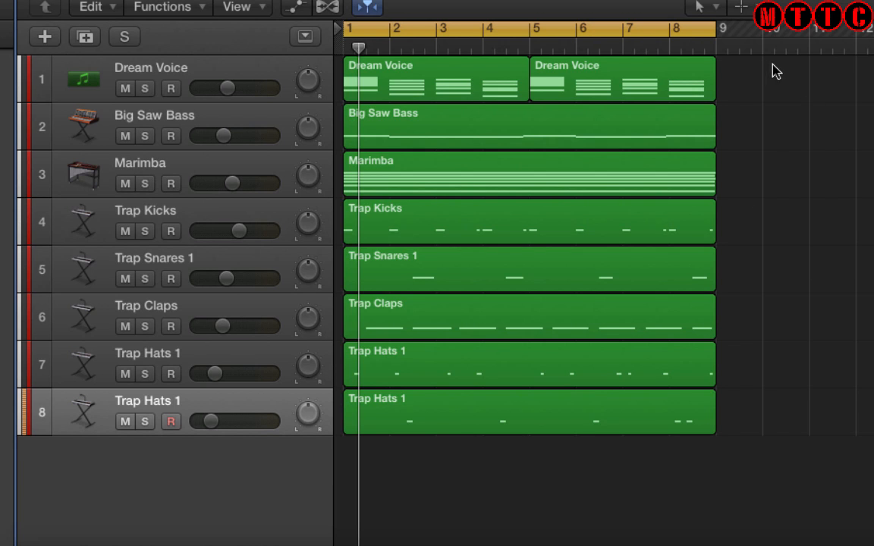
Join the two Dream Voice regions into one eight-bar region.
drag(774, 68, 369, 70)
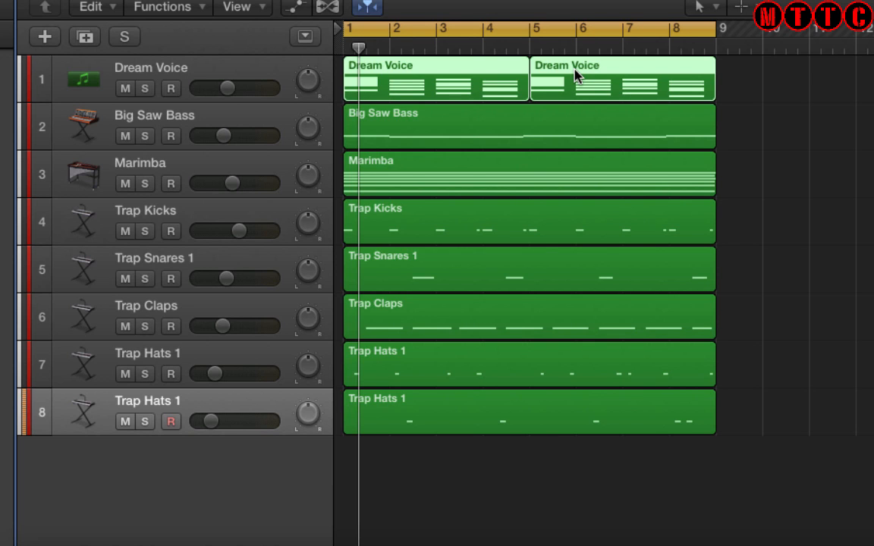
key(super+j)
click(844, 156)
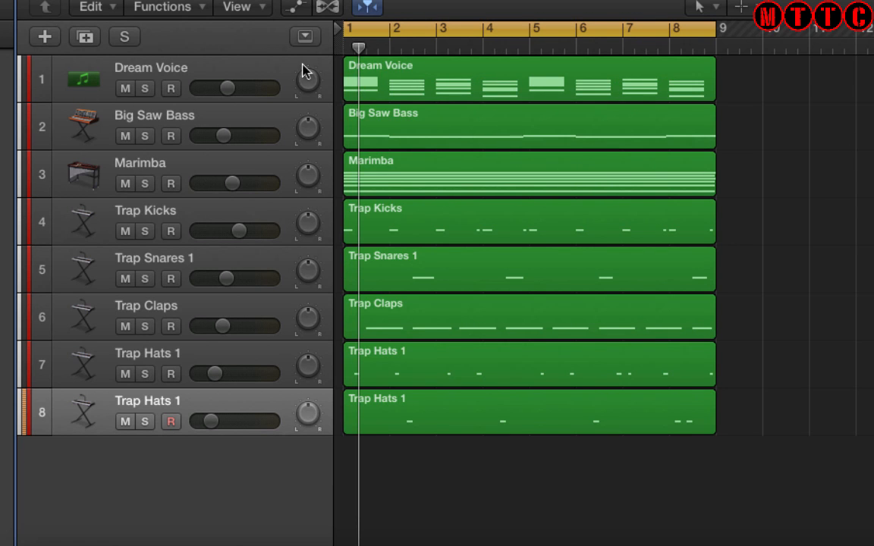
Copy the joined Dream Voice region to bar 9 and turn off the cycle range.
click(455, 78)
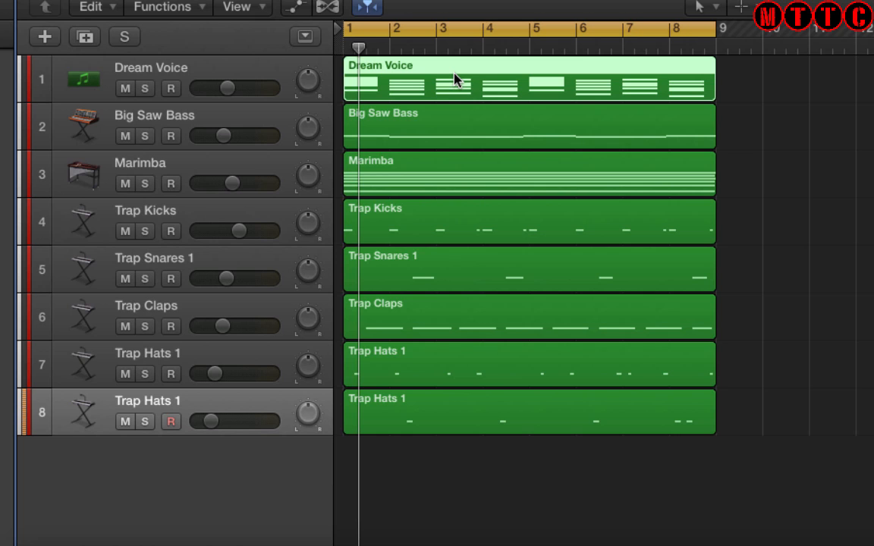
drag(455, 79, 829, 66)
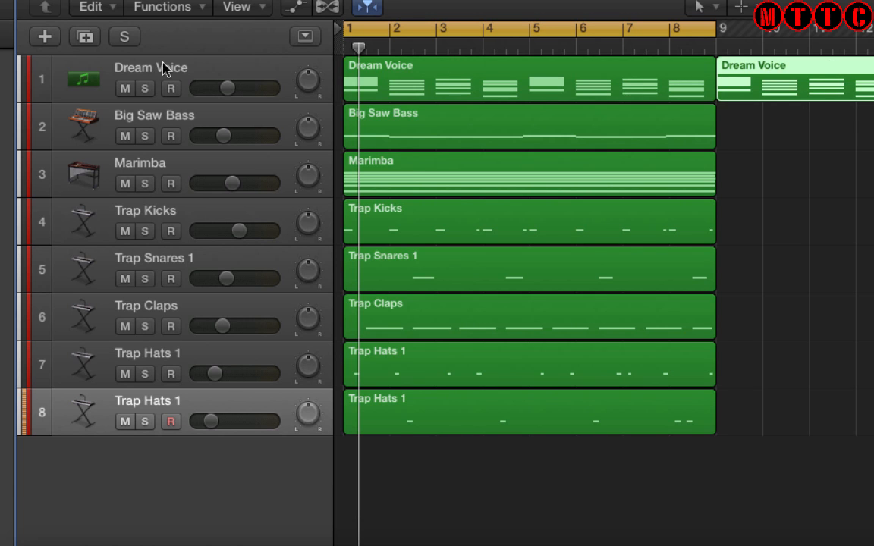
click(424, 76)
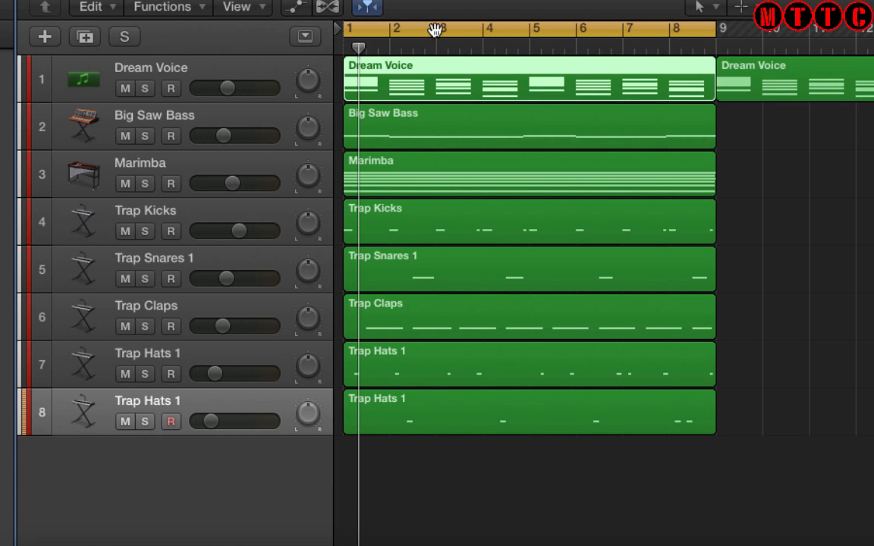
click(391, 29)
Rename the Dream Voice track as Pad and name both of its regions after the track.
click(182, 72)
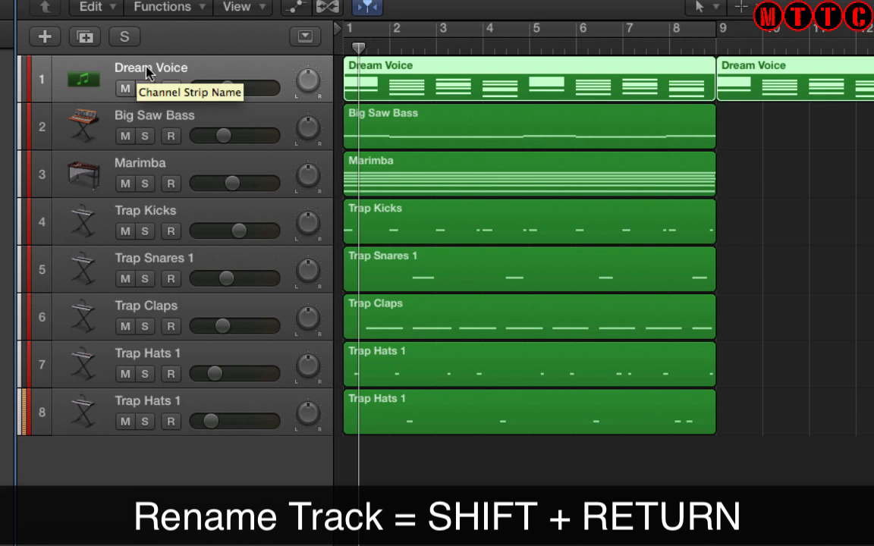
key(shift+Return)
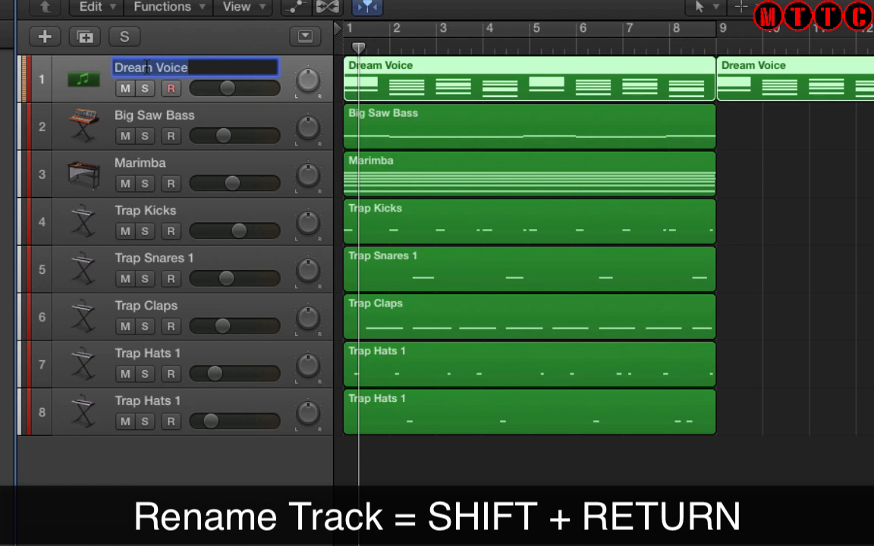
text(Pad)
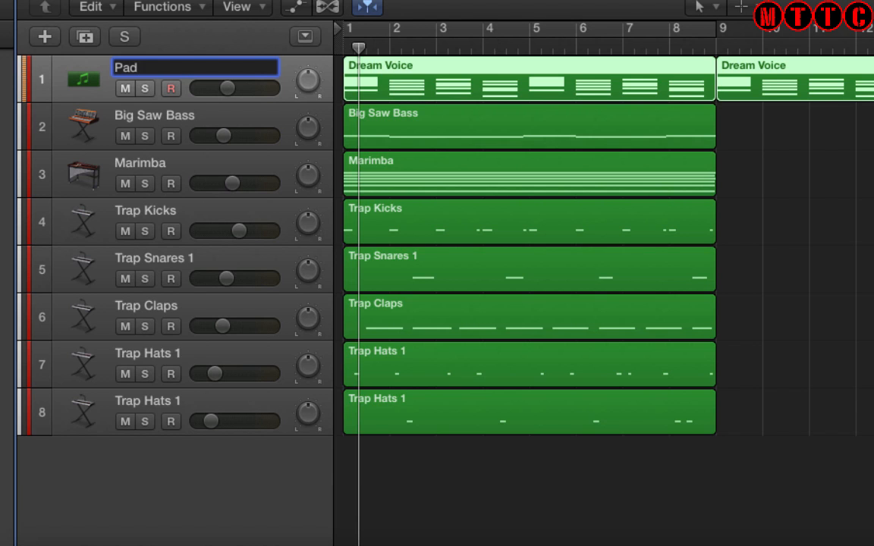
key(Return)
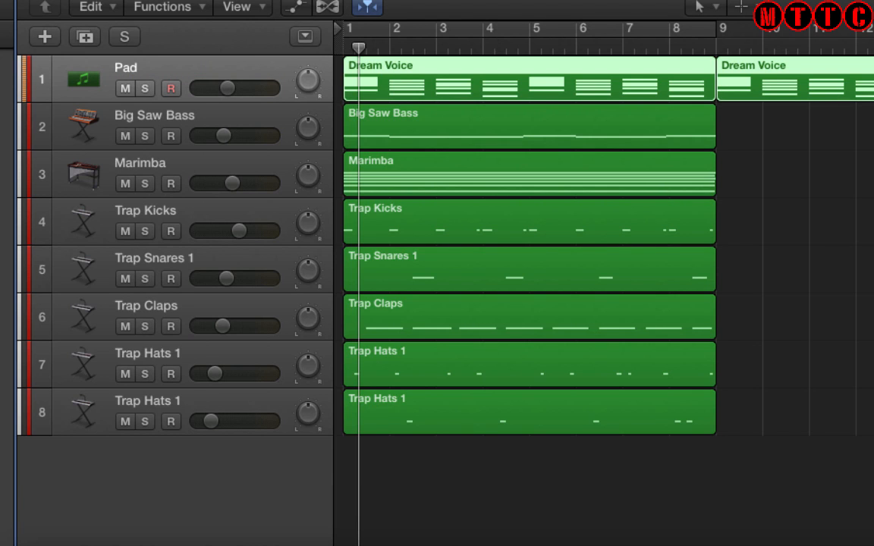
key(alt+shift+n)
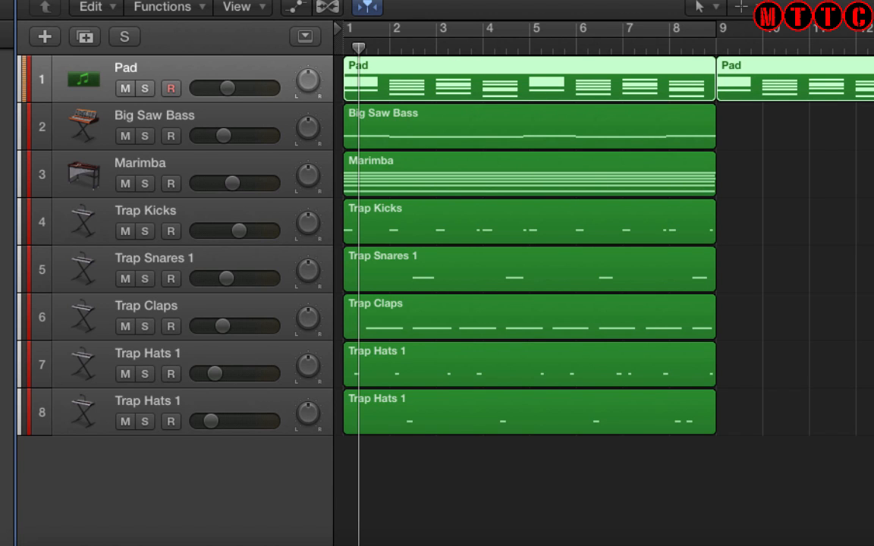
click(857, 228)
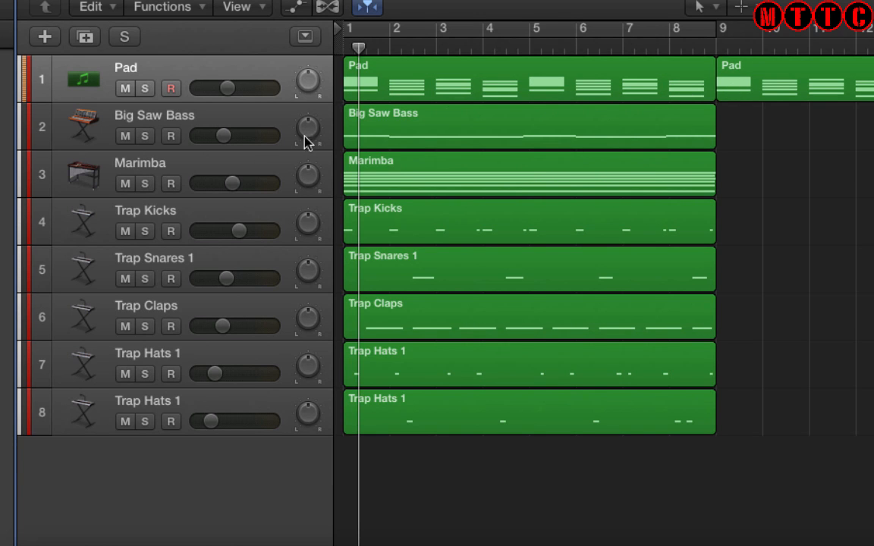
Rename the Big Saw Bass track as Bass and name its region after the track.
click(419, 120)
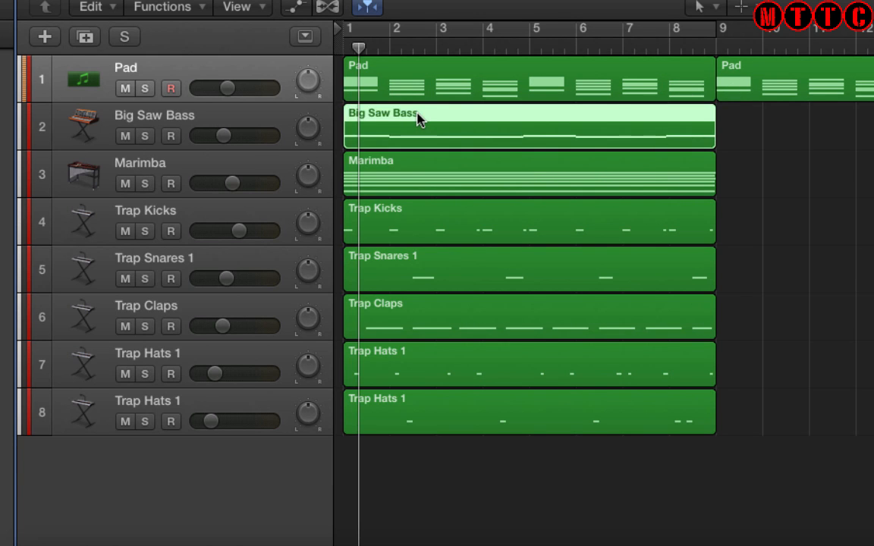
click(181, 118)
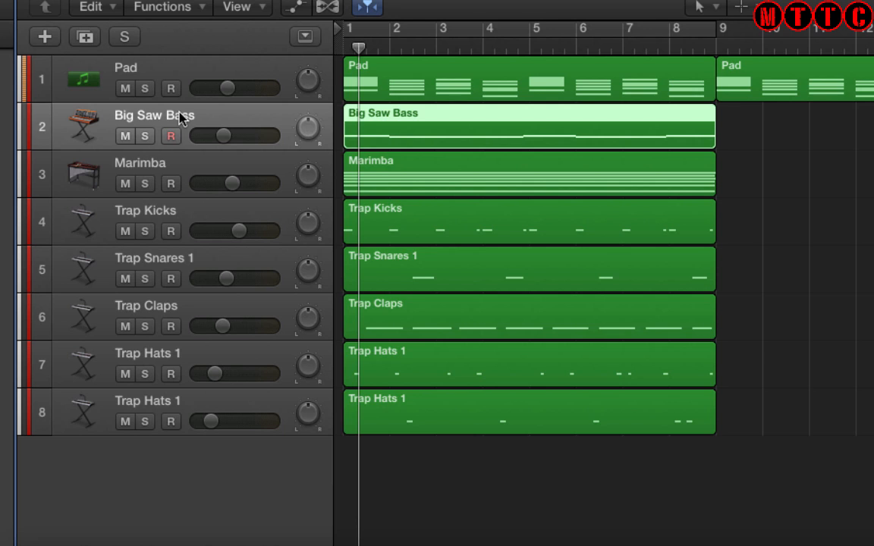
double_click(180, 116)
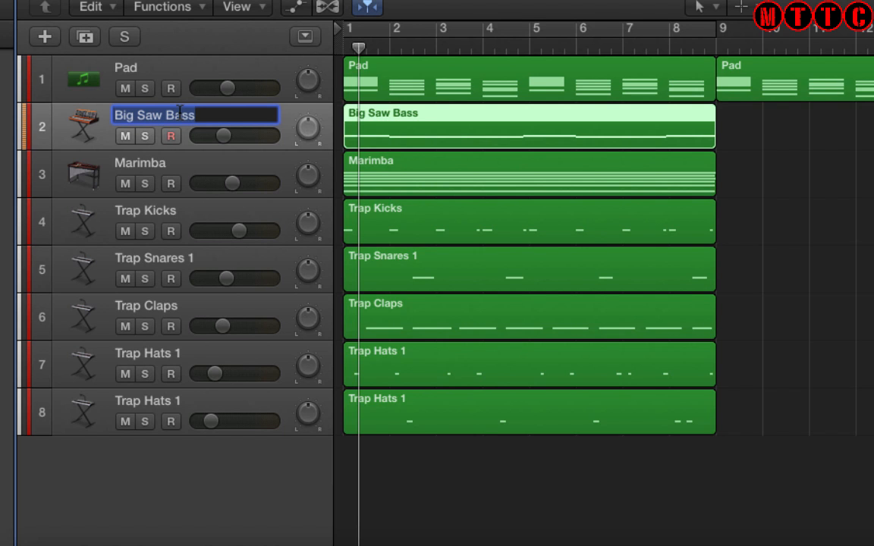
text(Bass)
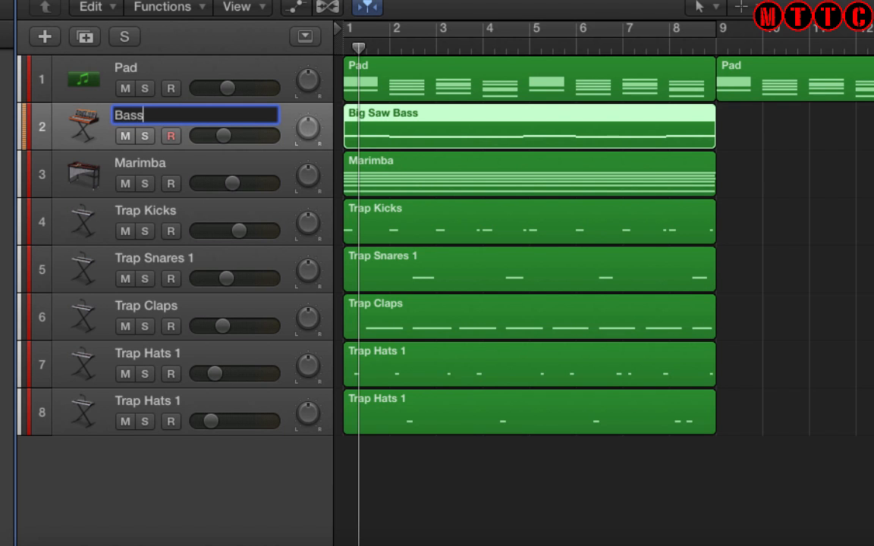
key(Return)
key(alt+shift+n)
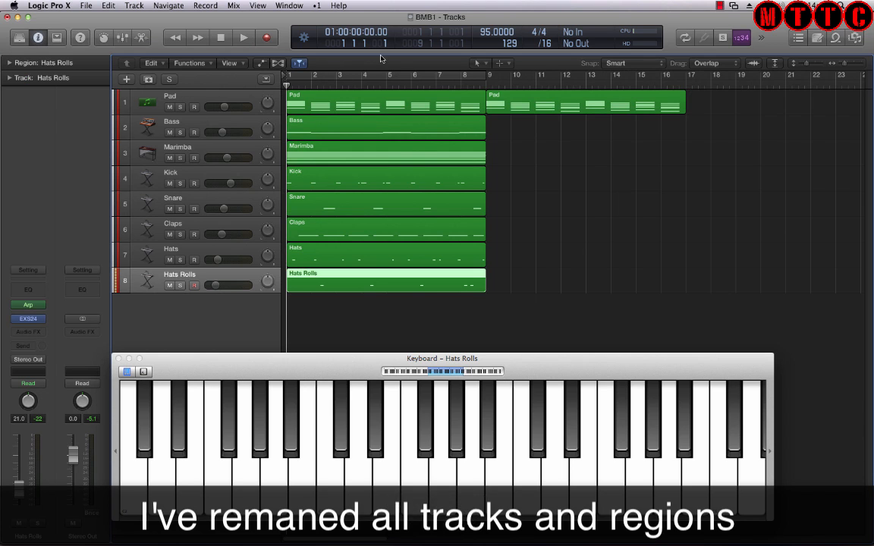
Color the Pad regions yellow, the Bass region purple, the Marimba region blue and all drum regions violet.
drag(518, 173, 379, 304)
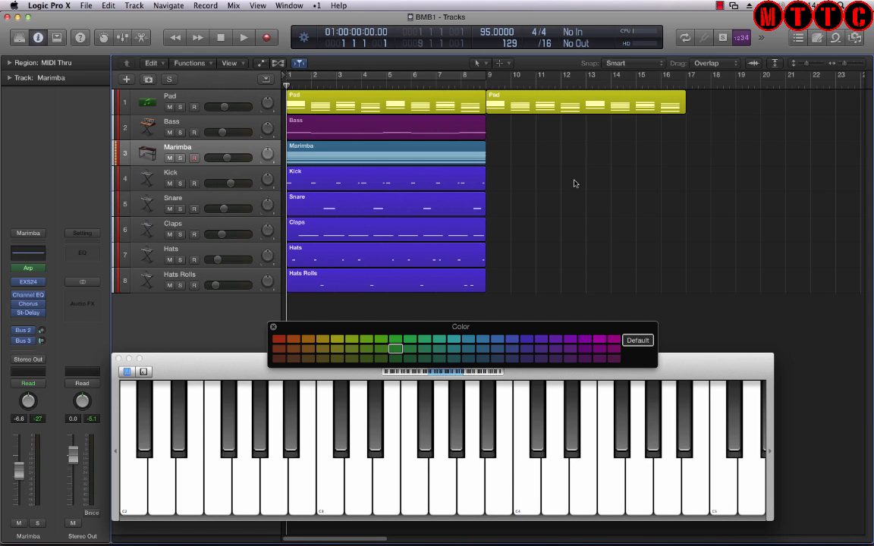
click(525, 138)
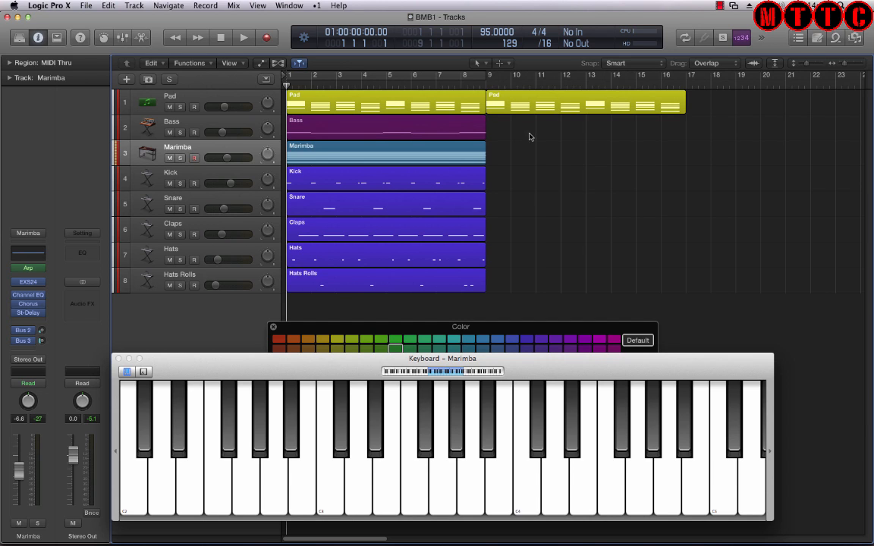
Repeat the Bass, Marimba, drum and Pad regions so every track holds eight consecutive regions up to bar 65.
drag(530, 137, 322, 296)
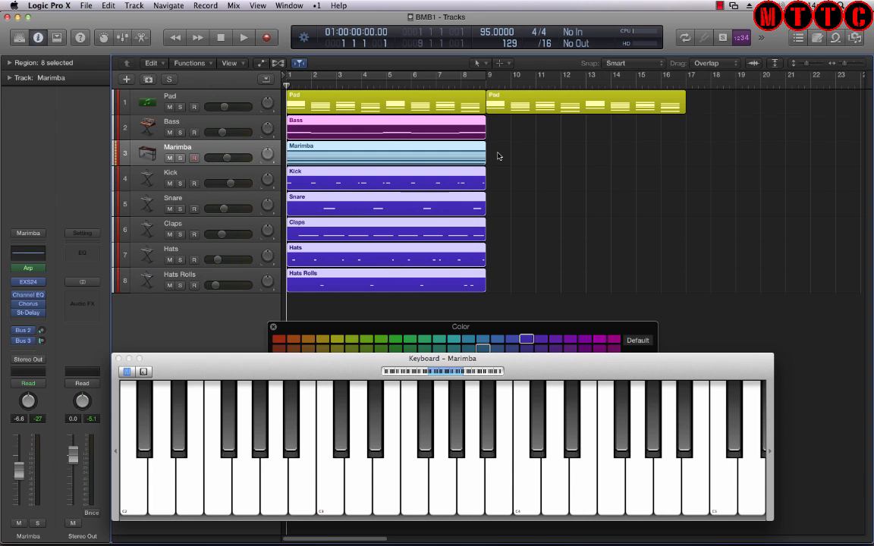
key(super+r)
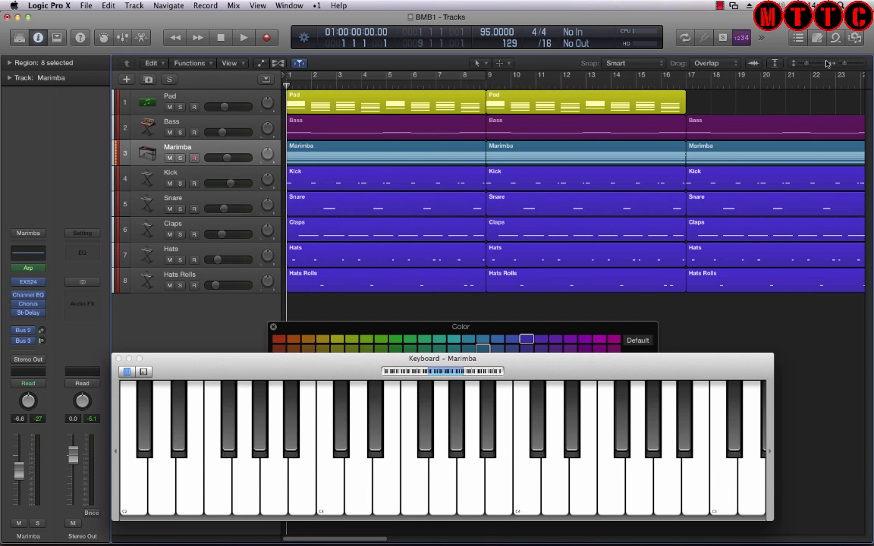
drag(846, 65, 754, 61)
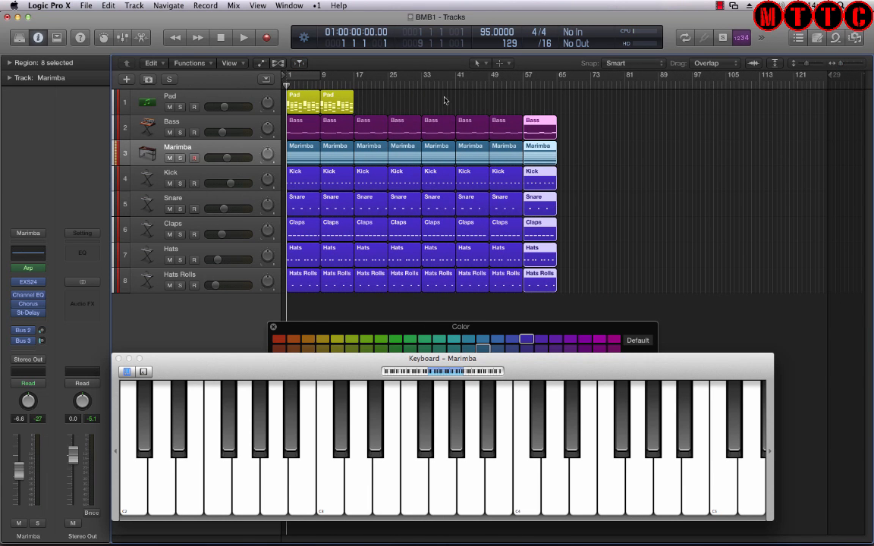
click(337, 106)
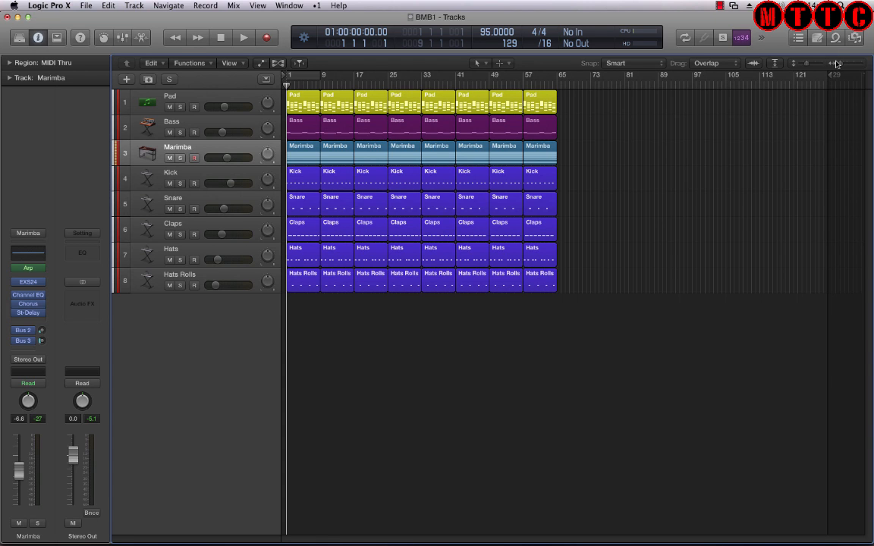
drag(839, 64, 844, 64)
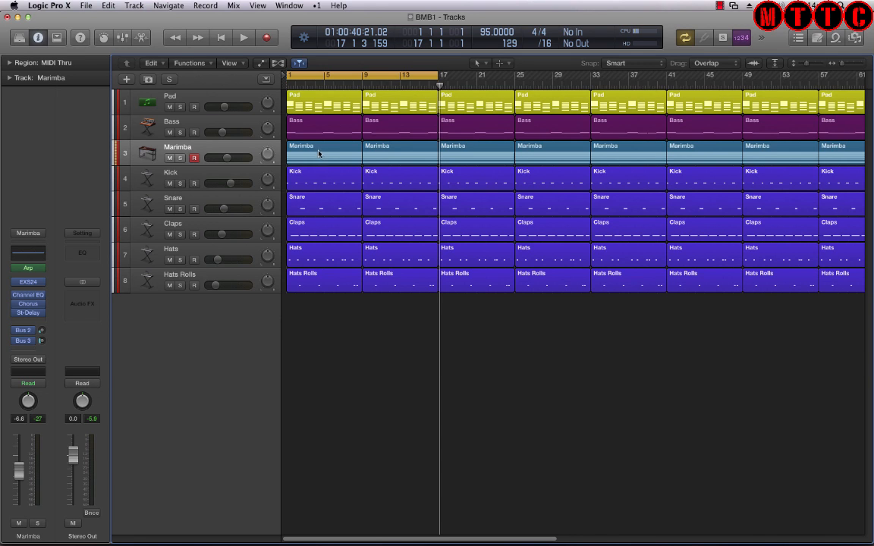
Thin out the first eight bars by starting the Marimba at bar 5 and deleting the first drum and Bass regions.
click(313, 104)
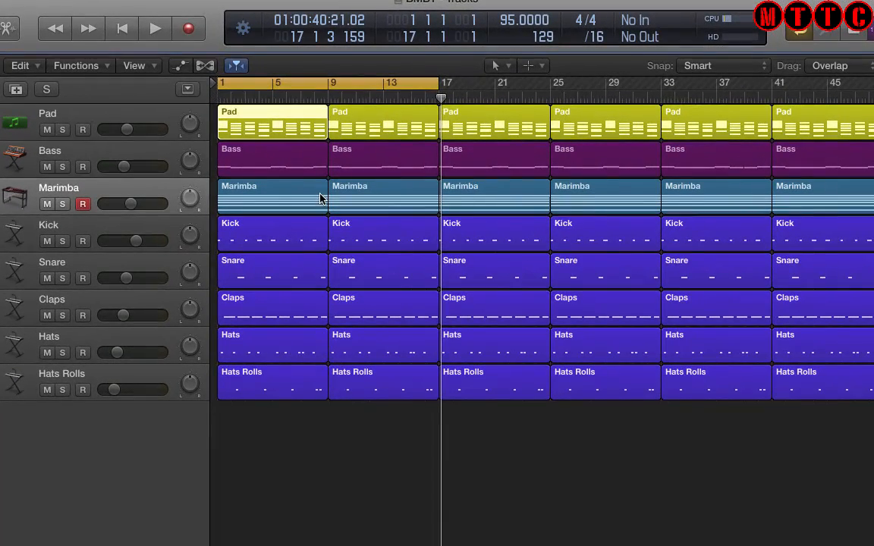
drag(322, 198, 297, 201)
drag(236, 434, 229, 239)
key(Delete)
click(226, 166)
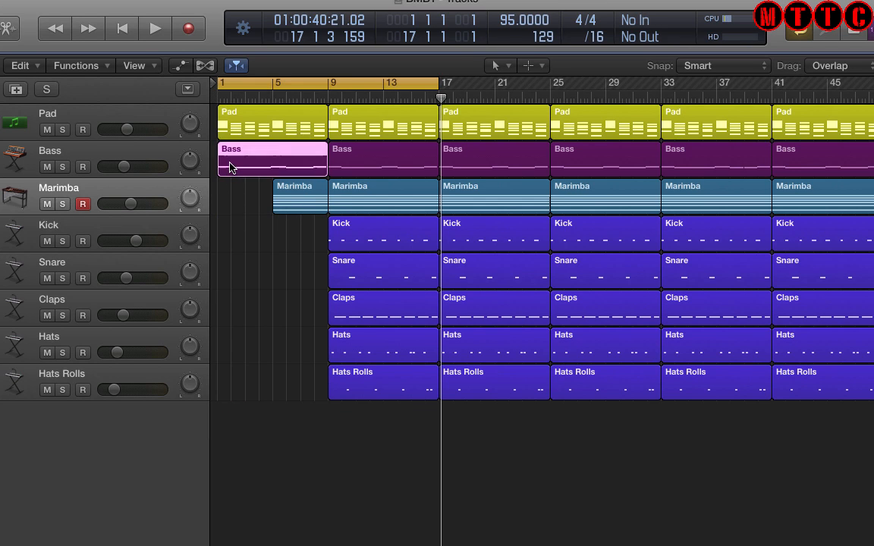
key(Delete)
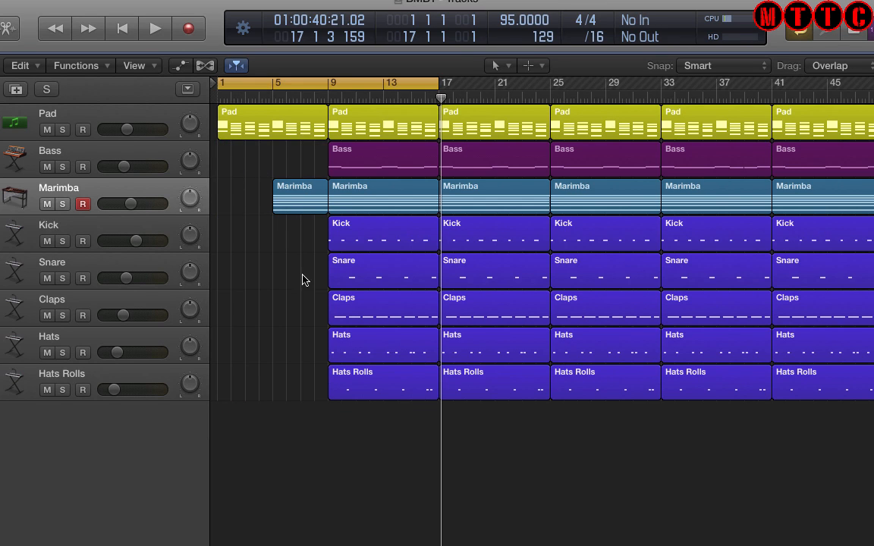
Play the arrangement from bar 1 through the intro into the section with bass and drums.
key(Return)
key(space)
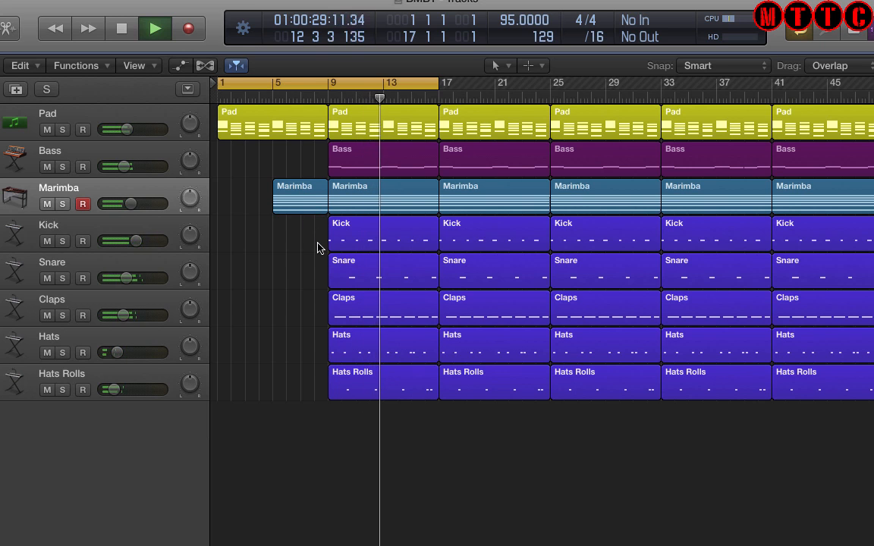
key(space)
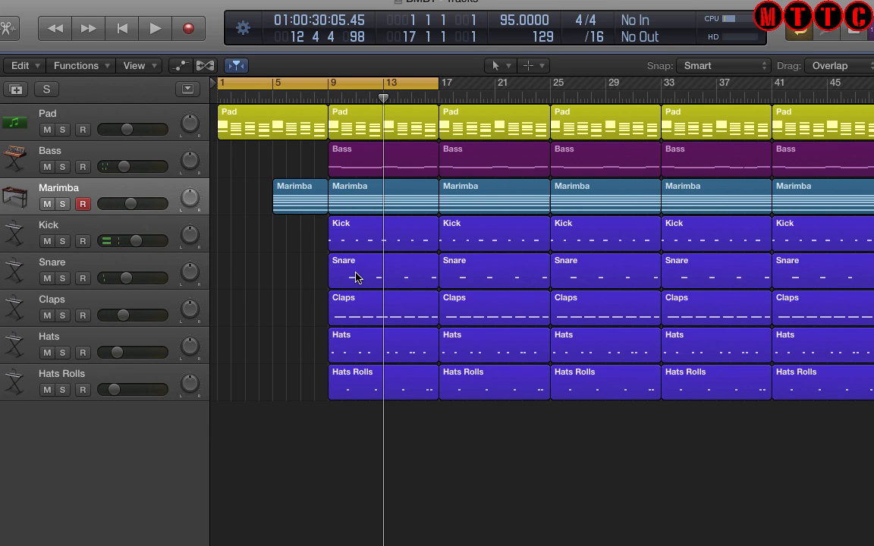
Copy the notes of the bar 9 Snare region one bar earlier in the Piano Roll and play it with the Snare track selected.
click(361, 276)
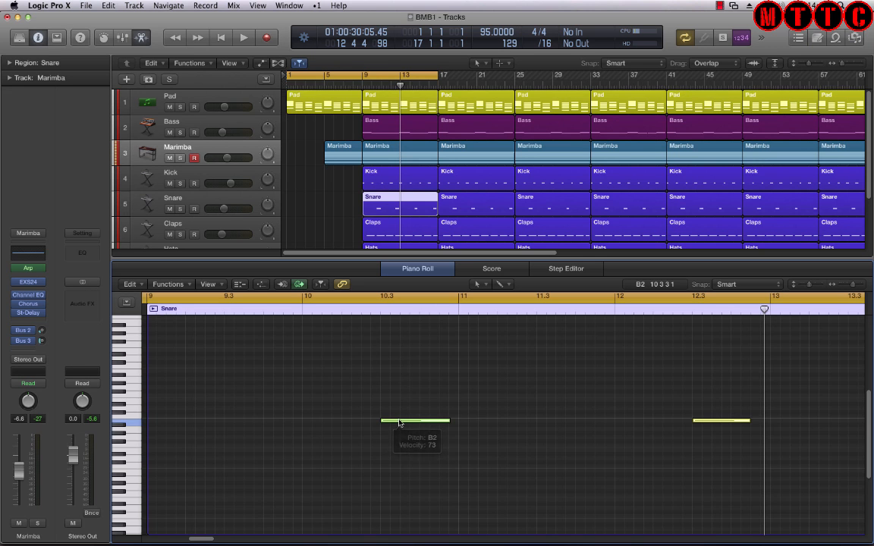
drag(374, 422, 243, 422)
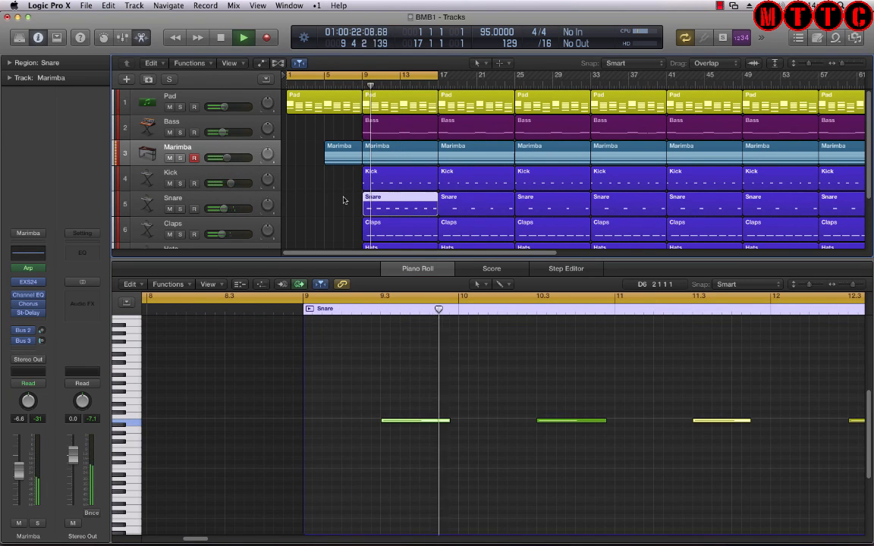
click(208, 204)
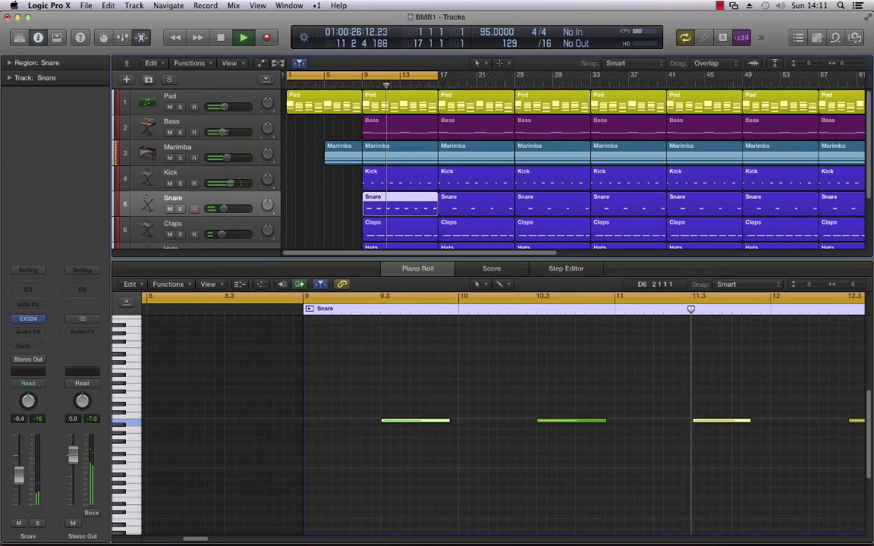